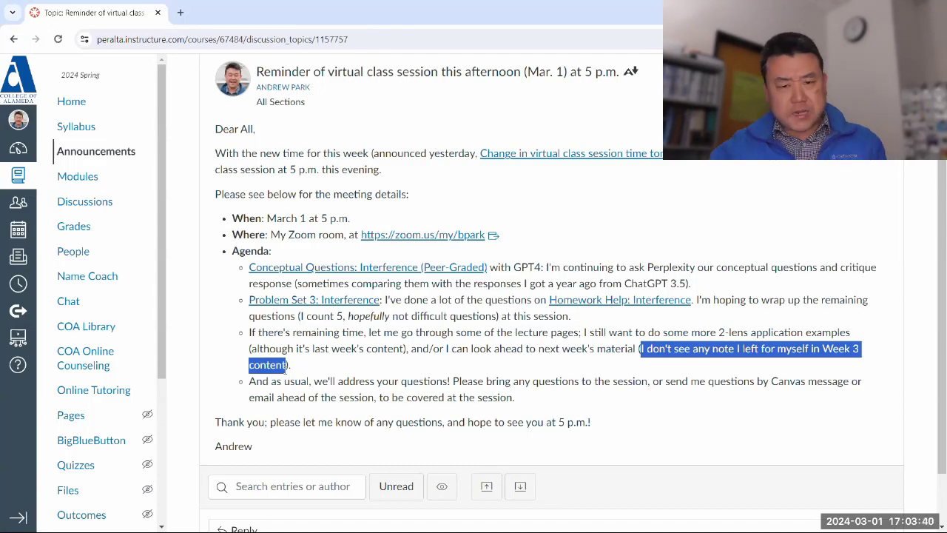
- Open the Conceptual Questions: Interference (Peer-Graded) assignment in a separate window docked left
{"action": "left_click", "coordinate": [370, 268], "text": "ctrl"}
{"action": "left_click", "coordinate": [237, 13]}
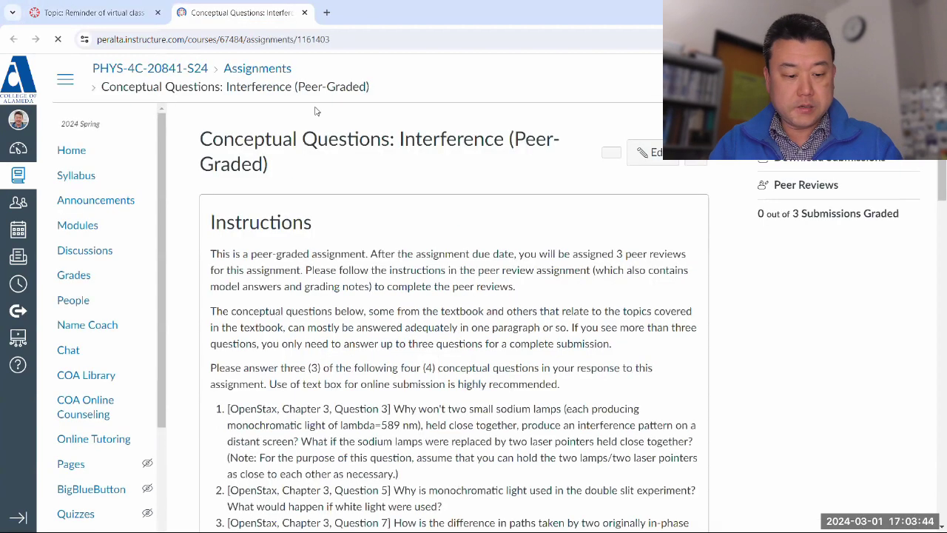
{"action": "left_click_drag", "start_coordinate": [237, 12], "coordinate": [229, 106]}
{"action": "key", "text": "super+Left"}
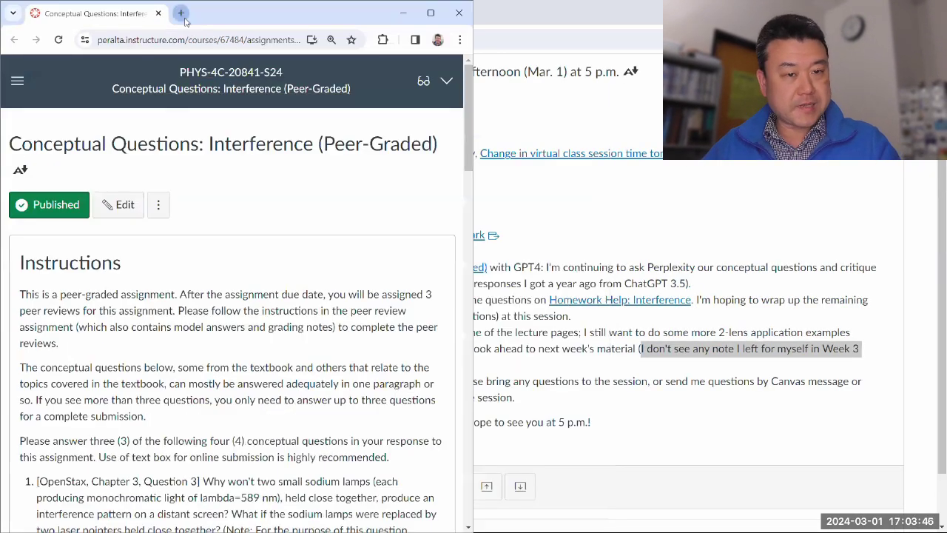
- Open a new browser window docked on the right half and load perplexity.ai
{"action": "left_click", "coordinate": [179, 13]}
{"action": "left_click_drag", "start_coordinate": [226, 46], "coordinate": [229, 72]}
{"action": "key", "text": "super+Right"}
{"action": "type", "text": "per"}
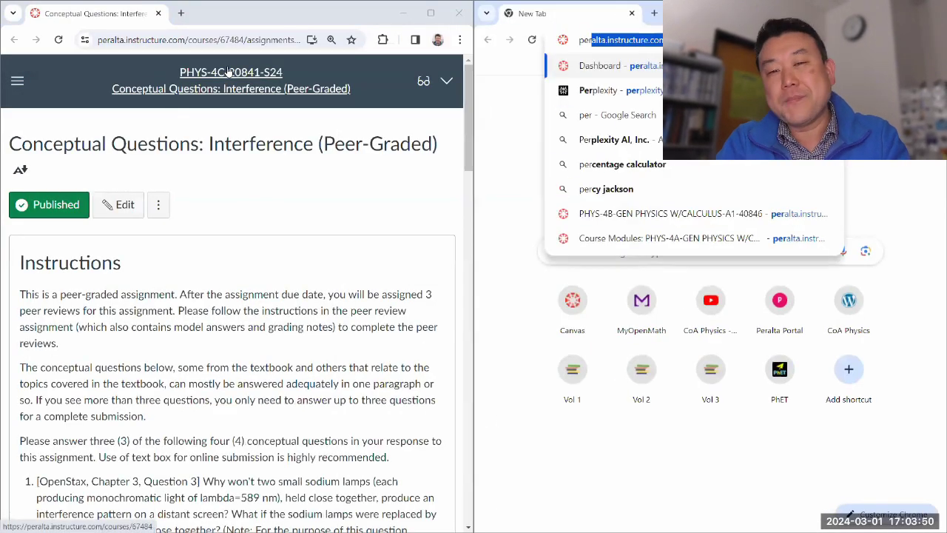
{"action": "type", "text": "p"}
{"action": "key", "text": "Return"}
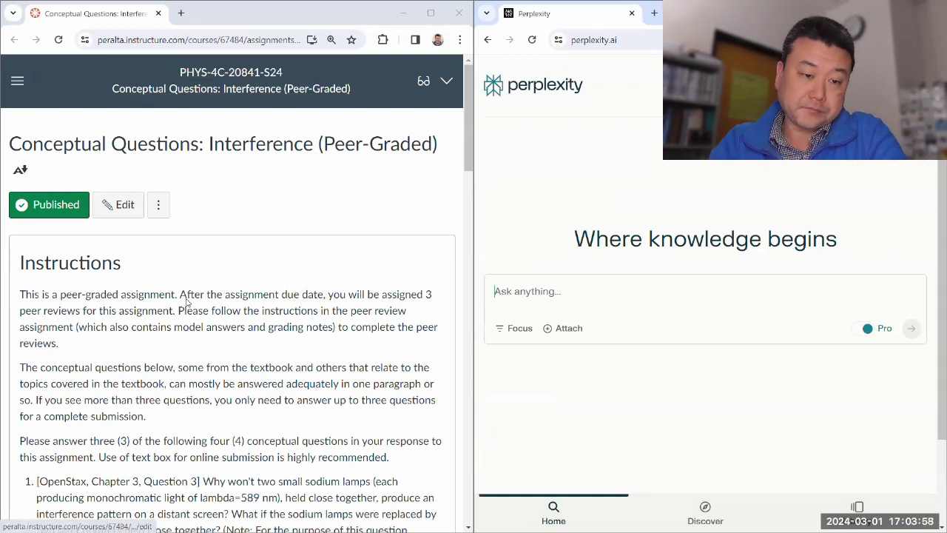
- Toggle Pro search off and back on, leaving it enabled, and dismiss the trending suggestions
{"action": "scroll", "coordinate": [187, 302], "scroll_direction": "down", "scroll_amount": 2}
{"action": "scroll", "coordinate": [187, 302], "scroll_direction": "down", "scroll_amount": 1}
{"action": "scroll", "coordinate": [186, 307], "scroll_direction": "up", "scroll_amount": 2}
{"action": "scroll", "coordinate": [186, 307], "scroll_direction": "up", "scroll_amount": 1}
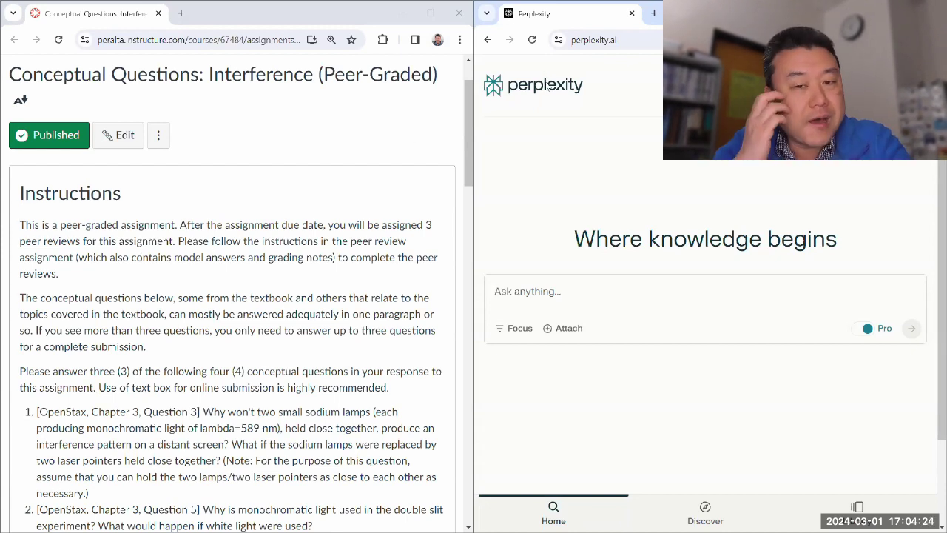
{"action": "left_click", "coordinate": [866, 330]}
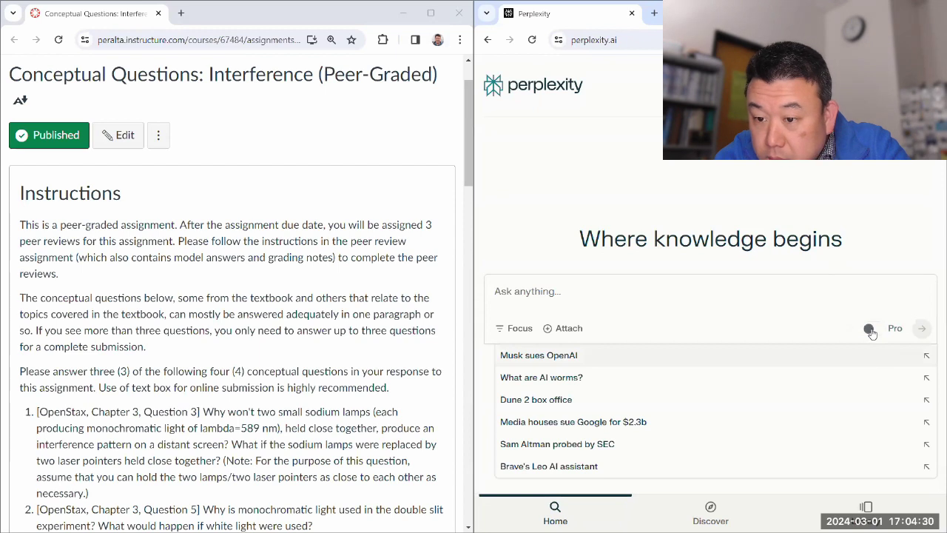
{"action": "left_click", "coordinate": [872, 333]}
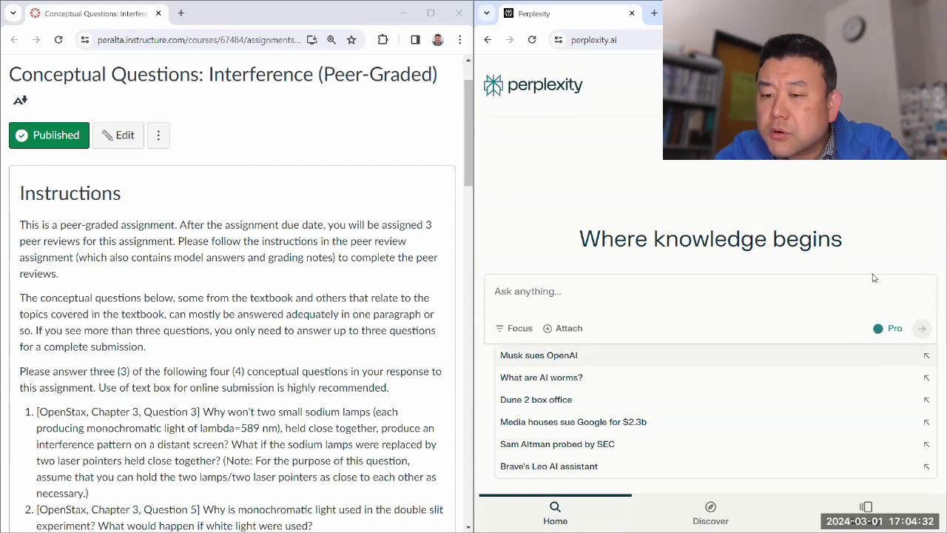
{"action": "left_click", "coordinate": [864, 235]}
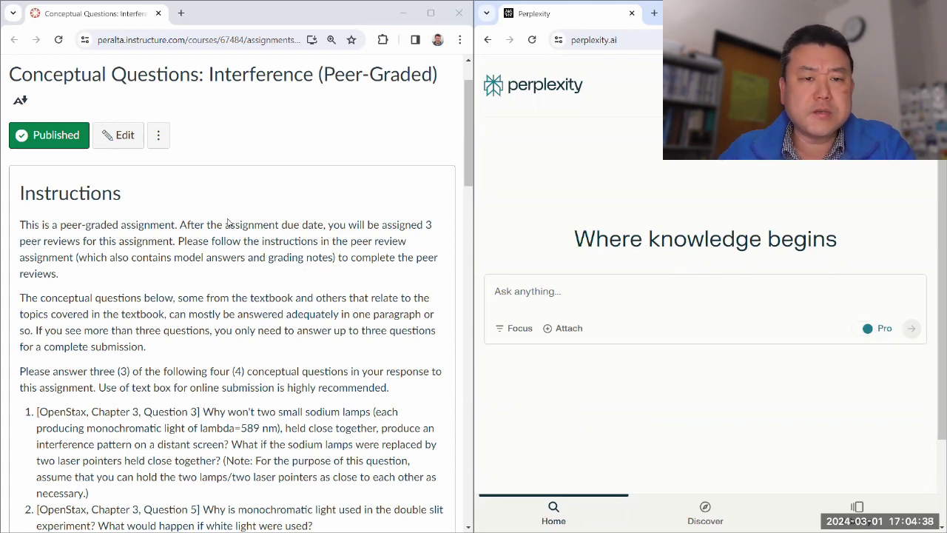
{"action": "scroll", "coordinate": [177, 211], "scroll_direction": "down", "scroll_amount": 3}
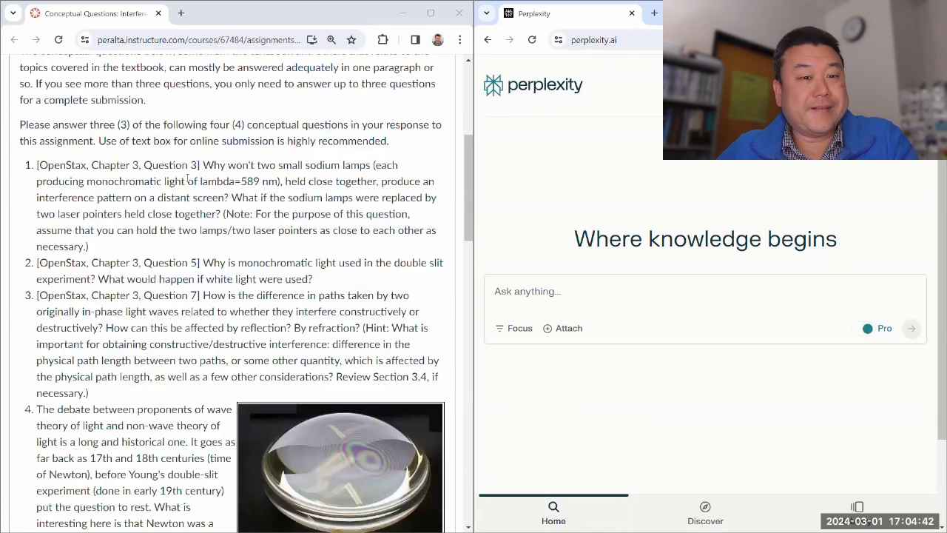
- Copy question 1's text about two sodium lamps from the Canvas assignment
{"action": "scroll", "coordinate": [209, 165], "scroll_direction": "down", "scroll_amount": 2}
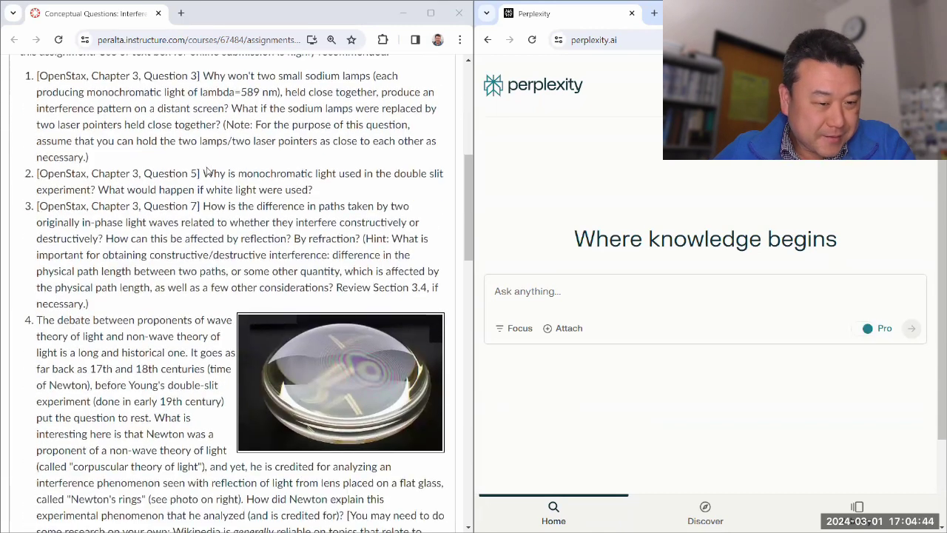
{"action": "scroll", "coordinate": [209, 172], "scroll_direction": "up", "scroll_amount": 2}
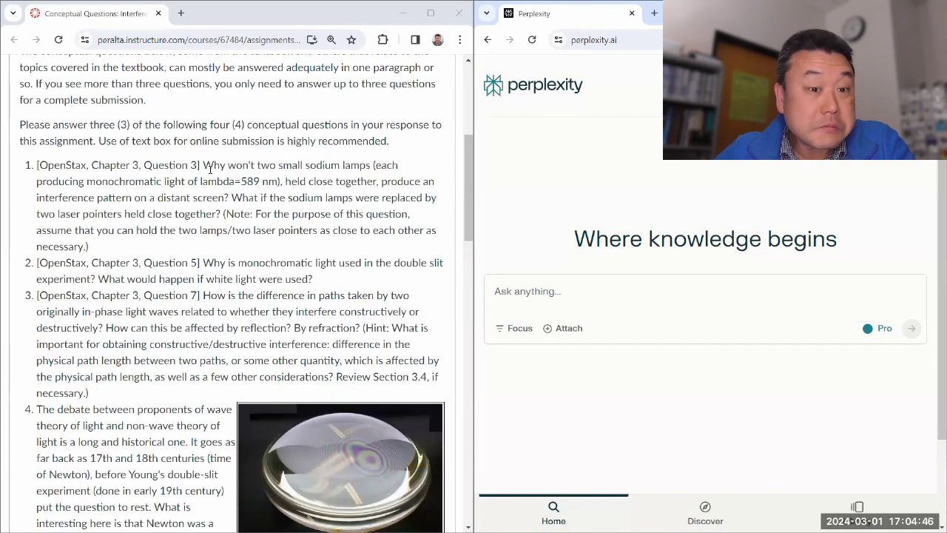
{"action": "left_click_drag", "start_coordinate": [206, 166], "coordinate": [230, 251]}
{"action": "key", "text": "ctrl+c"}
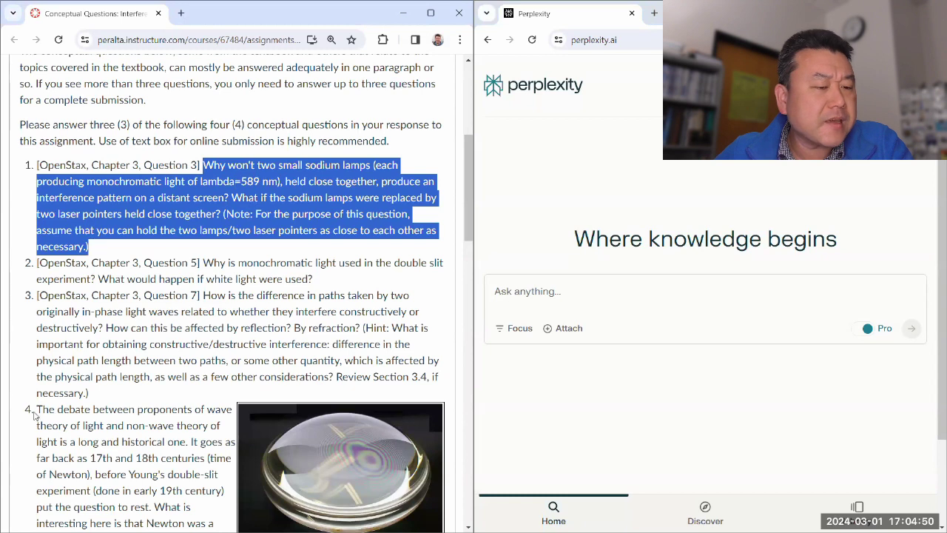
{"action": "right_click", "coordinate": [217, 190]}
{"action": "left_click", "coordinate": [263, 203]}
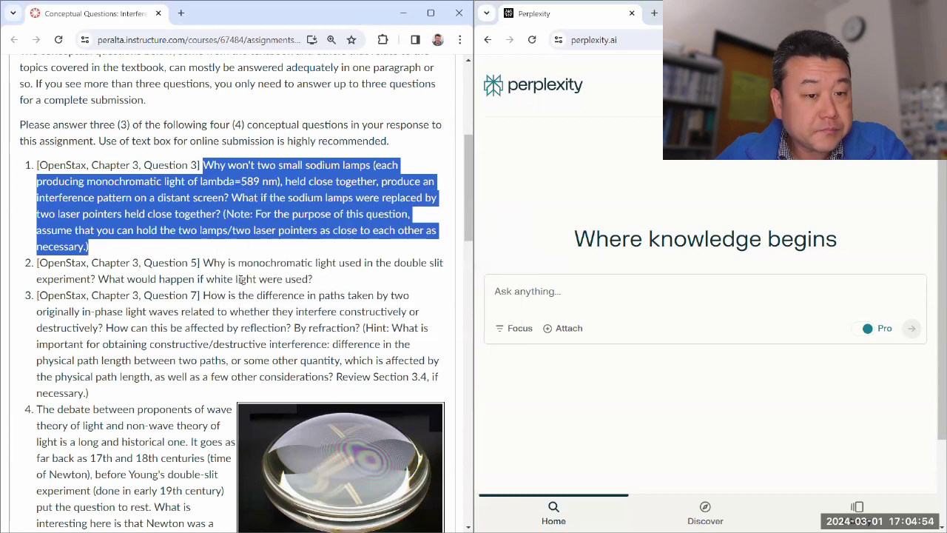
{"action": "left_click", "coordinate": [231, 244]}
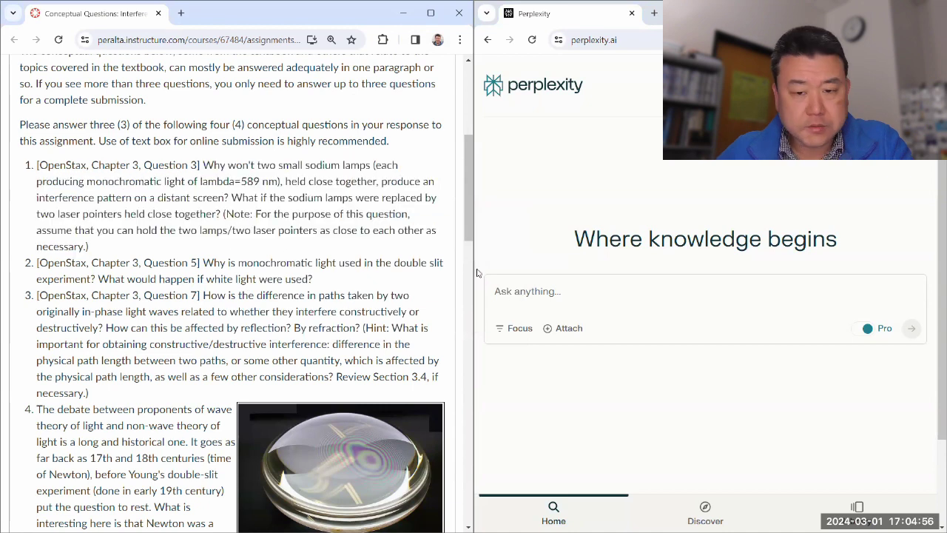
- Paste question 1 into Perplexity's Ask box and submit it
{"action": "left_click", "coordinate": [515, 291]}
{"action": "key", "text": "ctrl+v"}
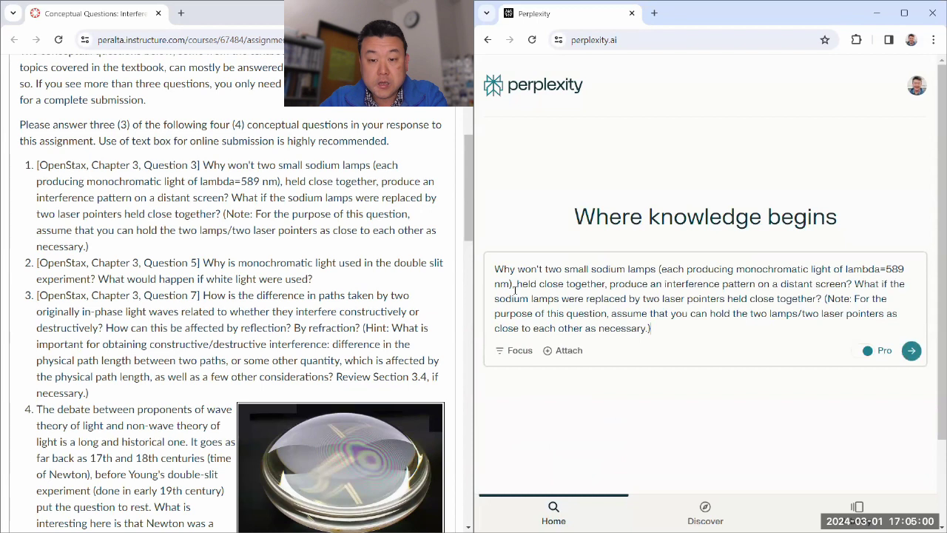
{"action": "key", "text": "Return"}
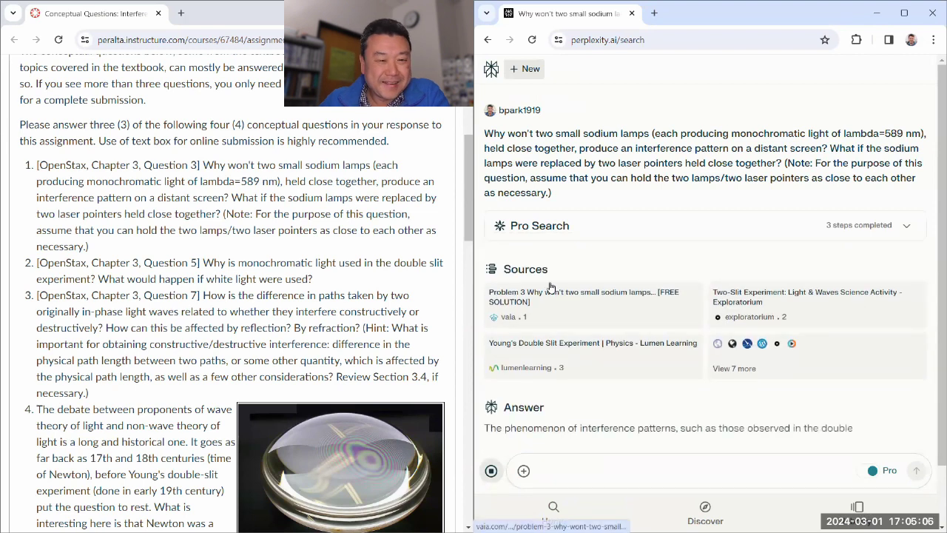
- Review the answer, highlighting coherence, incoherent, in phase, random phase changes and stable interference
{"action": "scroll", "coordinate": [600, 234], "scroll_direction": "down", "scroll_amount": 1}
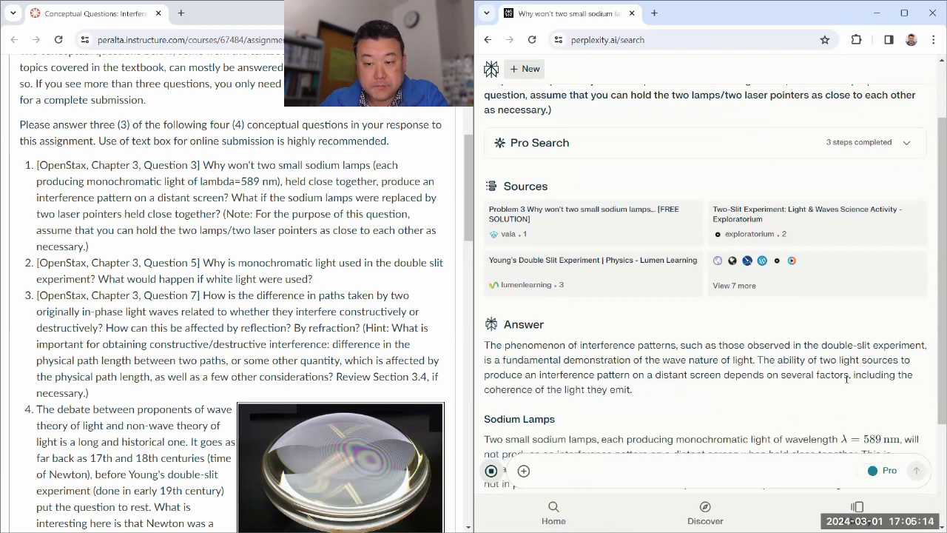
{"action": "double_click", "coordinate": [507, 390]}
{"action": "scroll", "coordinate": [575, 339], "scroll_direction": "down", "scroll_amount": 3}
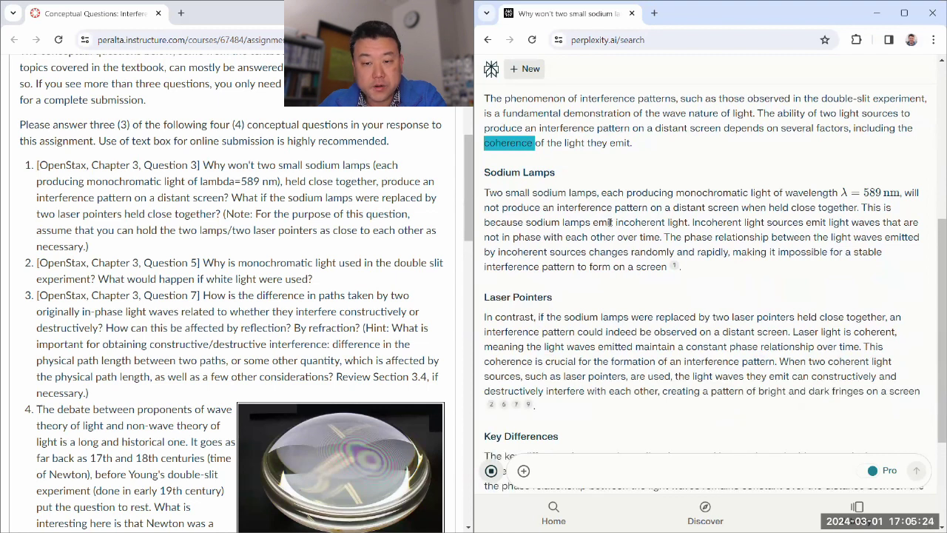
{"action": "left_click_drag", "start_coordinate": [615, 222], "coordinate": [666, 222]}
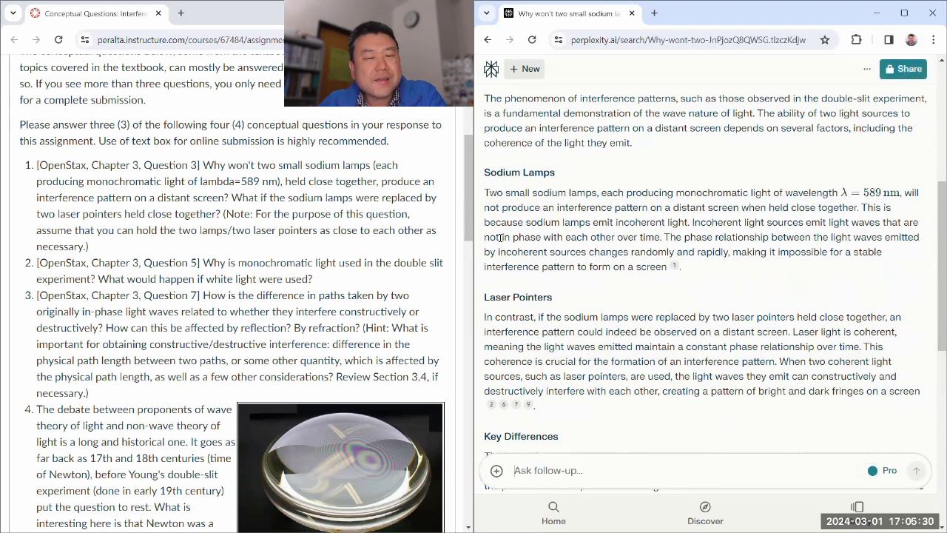
{"action": "left_click_drag", "start_coordinate": [501, 238], "coordinate": [545, 238]}
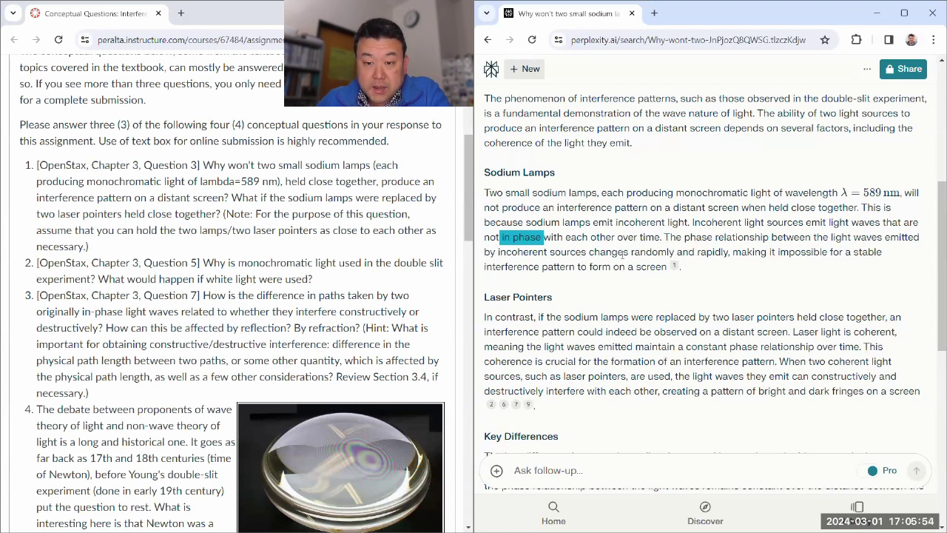
{"action": "left_click_drag", "start_coordinate": [618, 253], "coordinate": [733, 253]}
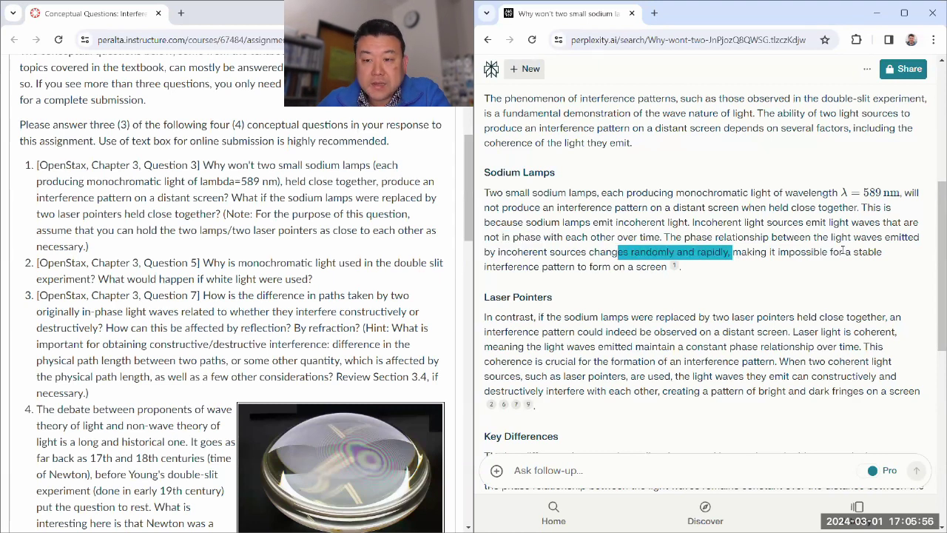
{"action": "left_click_drag", "start_coordinate": [852, 252], "coordinate": [540, 268]}
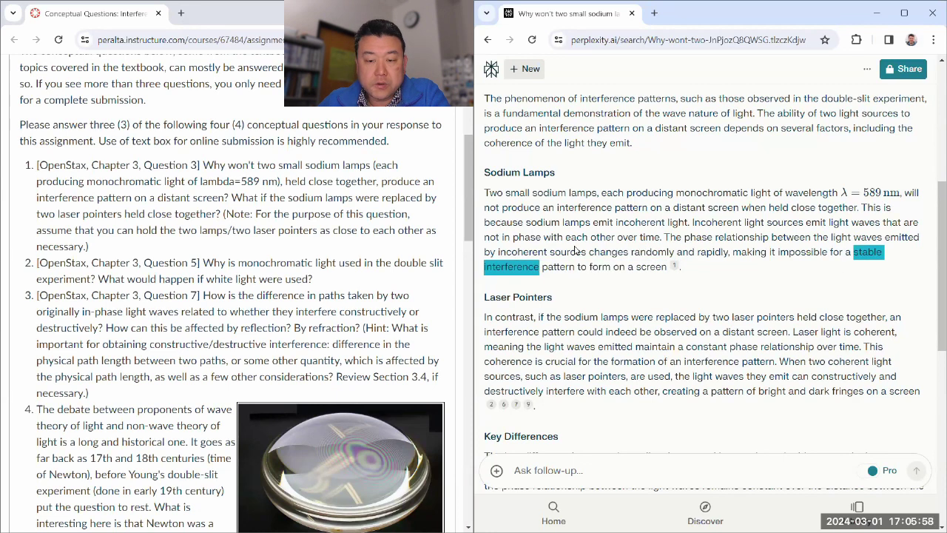
- Read the rest of the answer, marking the laser-pointer interference sentence and the closing summary
{"action": "scroll", "coordinate": [585, 243], "scroll_direction": "down", "scroll_amount": 2}
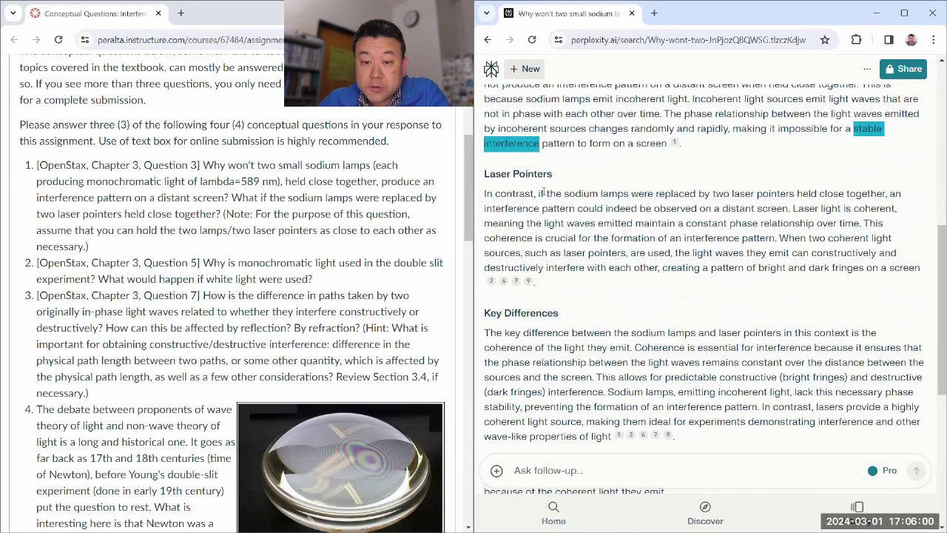
{"action": "left_click", "coordinate": [582, 209]}
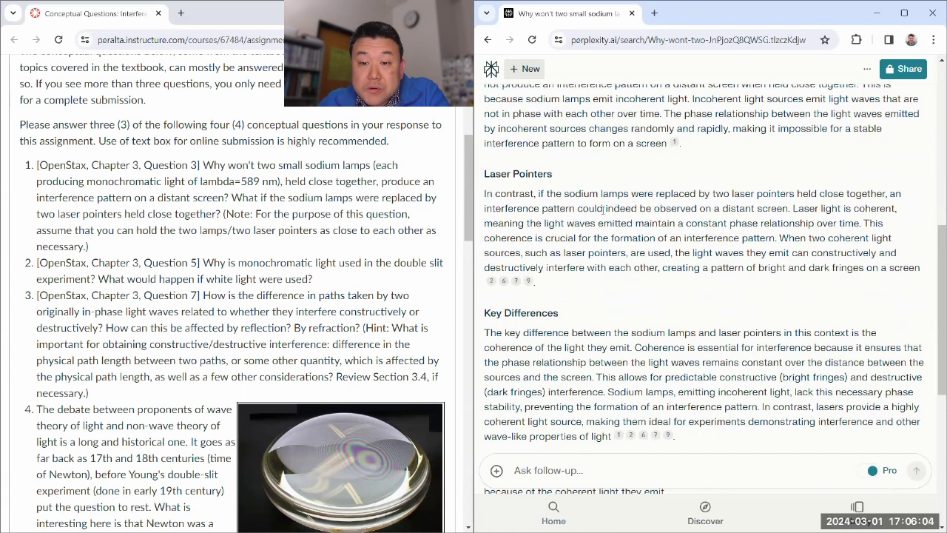
{"action": "left_click_drag", "start_coordinate": [715, 195], "coordinate": [789, 209]}
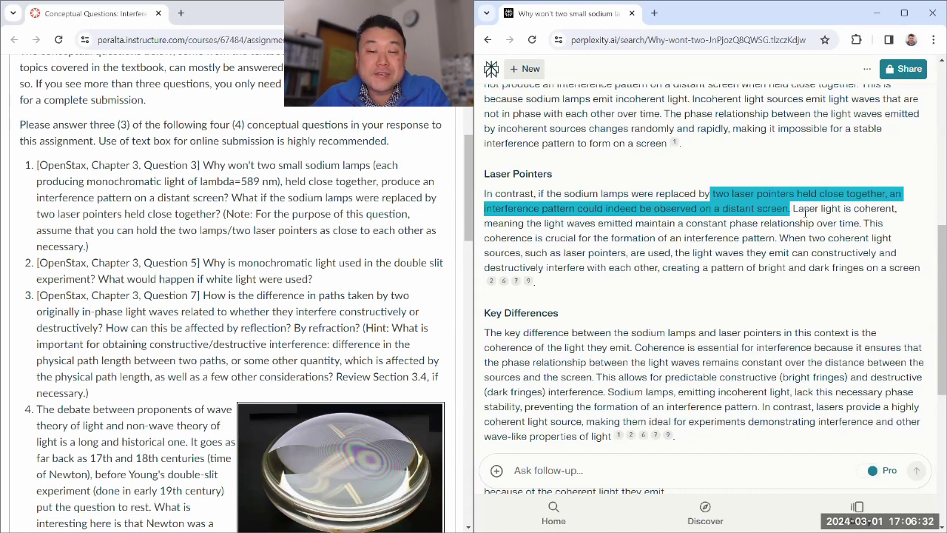
{"action": "left_click", "coordinate": [681, 219]}
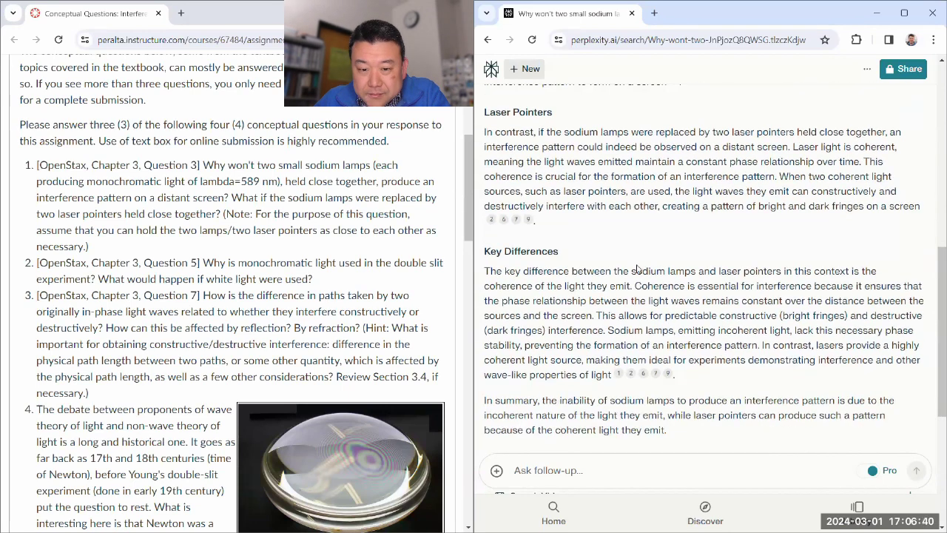
{"action": "scroll", "coordinate": [524, 266], "scroll_direction": "down", "scroll_amount": 2}
{"action": "scroll", "coordinate": [604, 289], "scroll_direction": "down", "scroll_amount": 1}
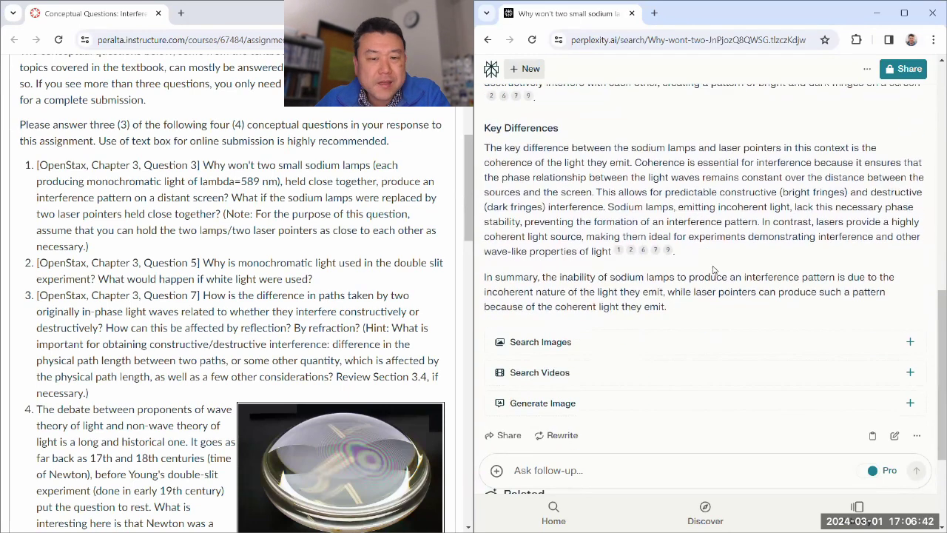
{"action": "left_click_drag", "start_coordinate": [677, 306], "coordinate": [486, 164]}
{"action": "left_click", "coordinate": [565, 185]}
- Select question 2's text in the Canvas assignment
{"action": "scroll", "coordinate": [562, 196], "scroll_direction": "down", "scroll_amount": 3}
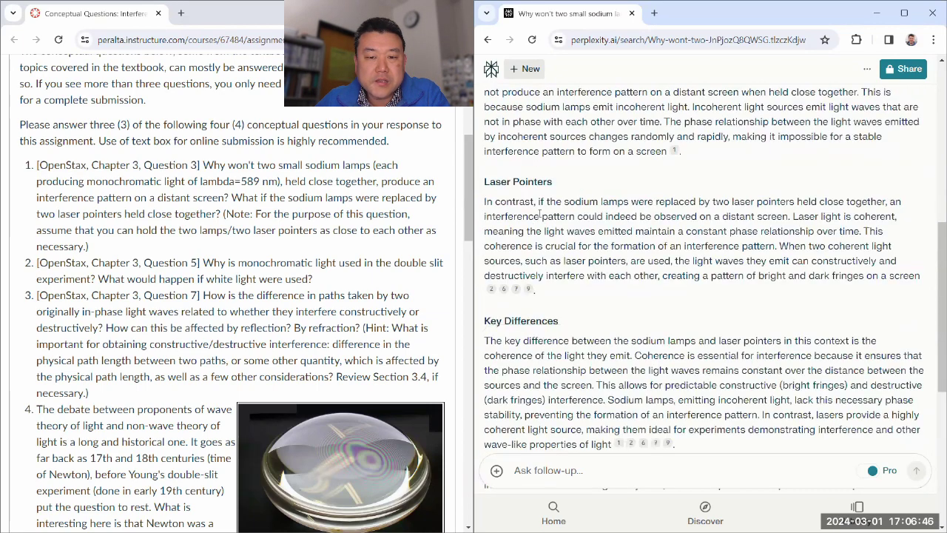
{"action": "scroll", "coordinate": [218, 230], "scroll_direction": "down", "scroll_amount": 2}
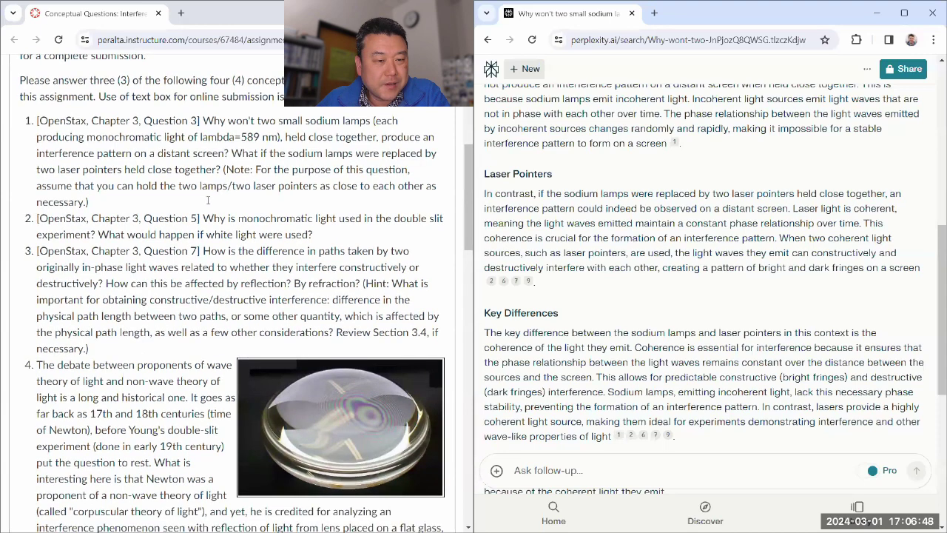
{"action": "left_click_drag", "start_coordinate": [204, 202], "coordinate": [328, 218]}
{"action": "key", "text": "ctrl+c"}
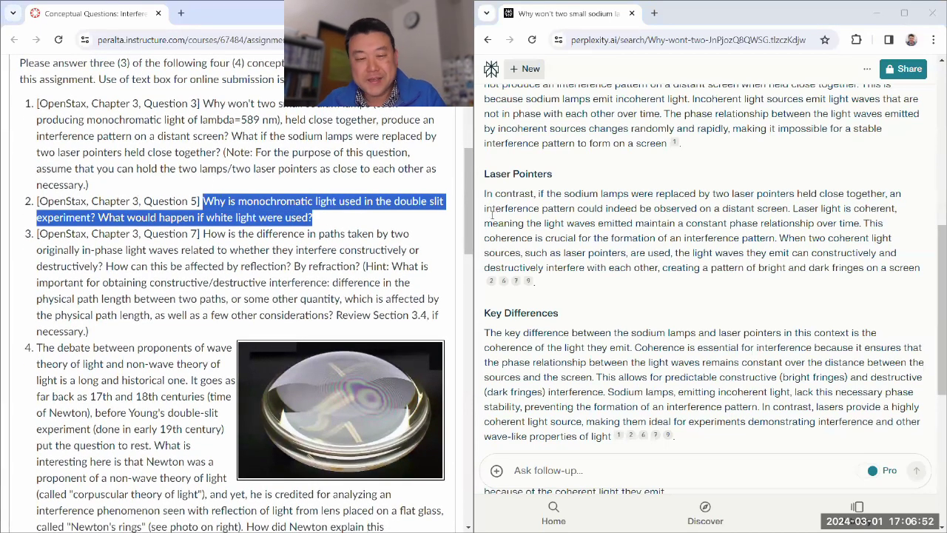
- Paste question 2 on monochromatic versus white light in the double slit experiment as a follow-up and send it
{"action": "scroll", "coordinate": [566, 303], "scroll_direction": "down", "scroll_amount": 8}
{"action": "left_click", "coordinate": [546, 471]}
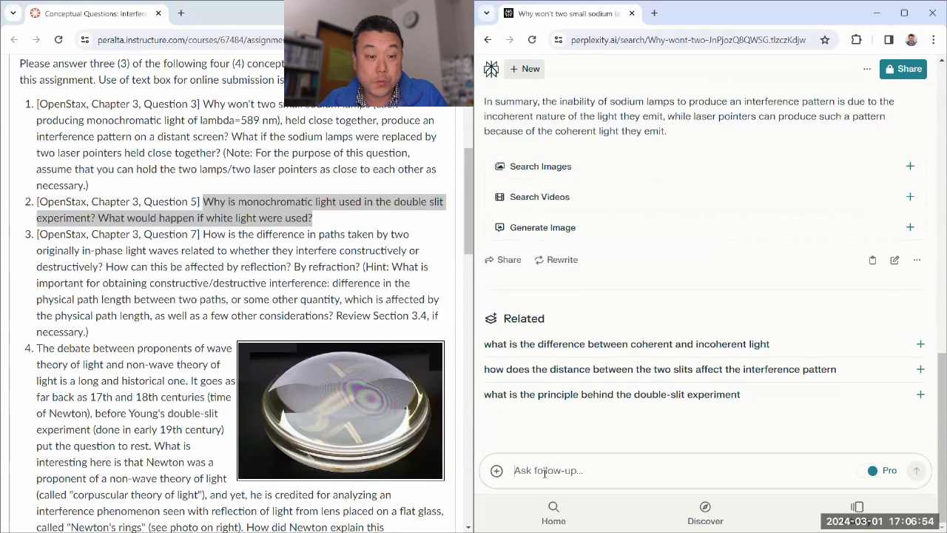
{"action": "key", "text": "ctrl+v"}
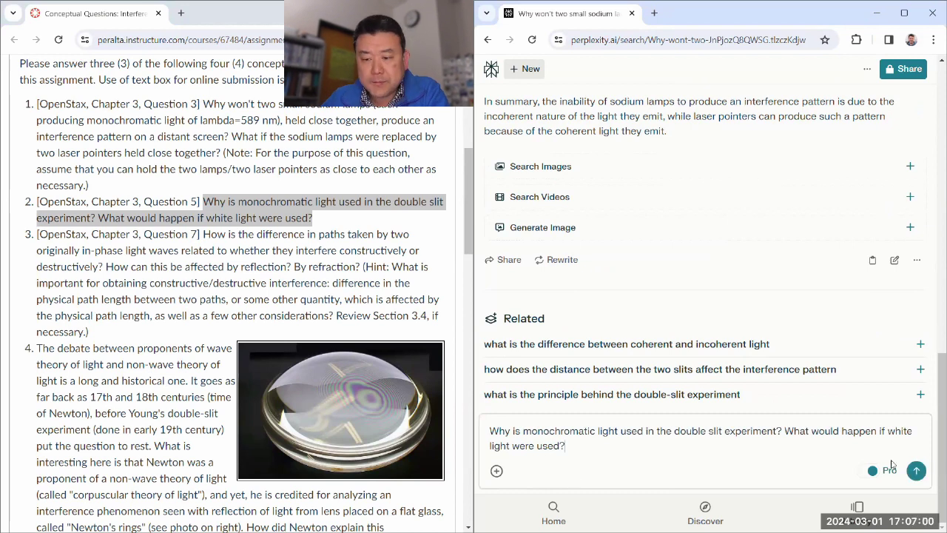
{"action": "left_click", "coordinate": [917, 471]}
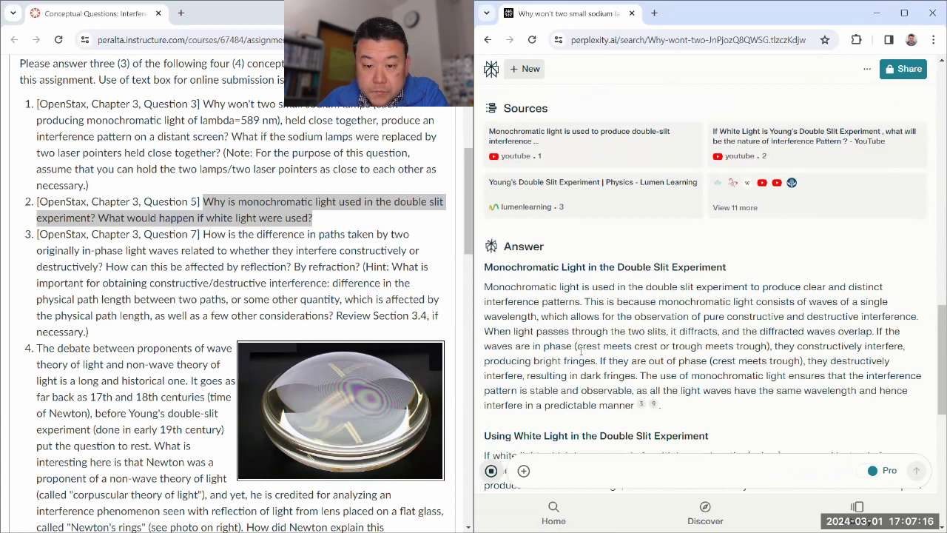
{"action": "scroll", "coordinate": [798, 316], "scroll_direction": "down", "scroll_amount": 1}
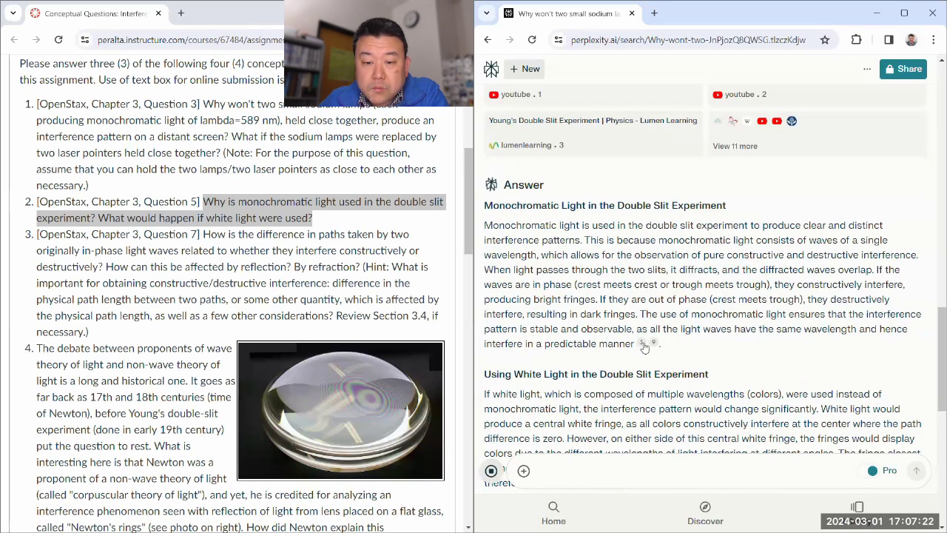
{"action": "scroll", "coordinate": [641, 348], "scroll_direction": "down", "scroll_amount": 2}
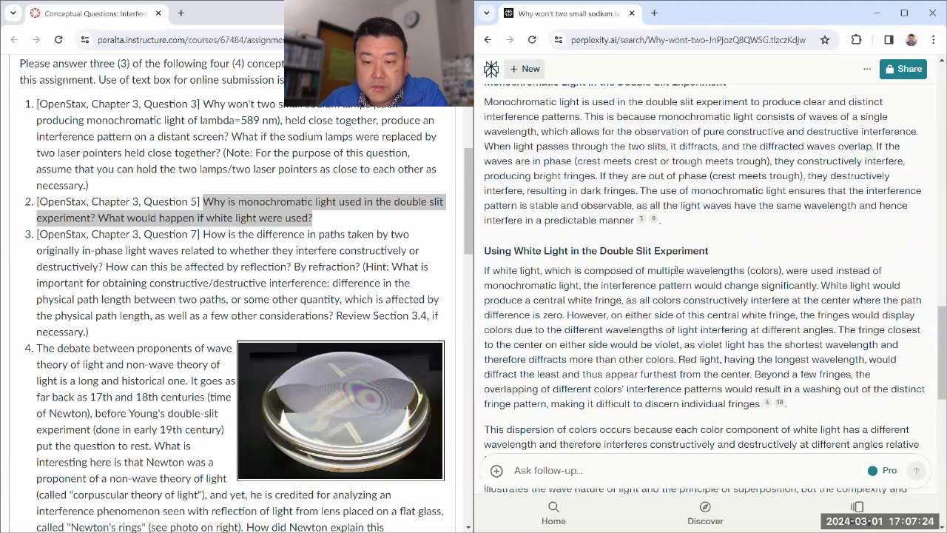
{"action": "left_click_drag", "start_coordinate": [649, 271], "coordinate": [786, 271]}
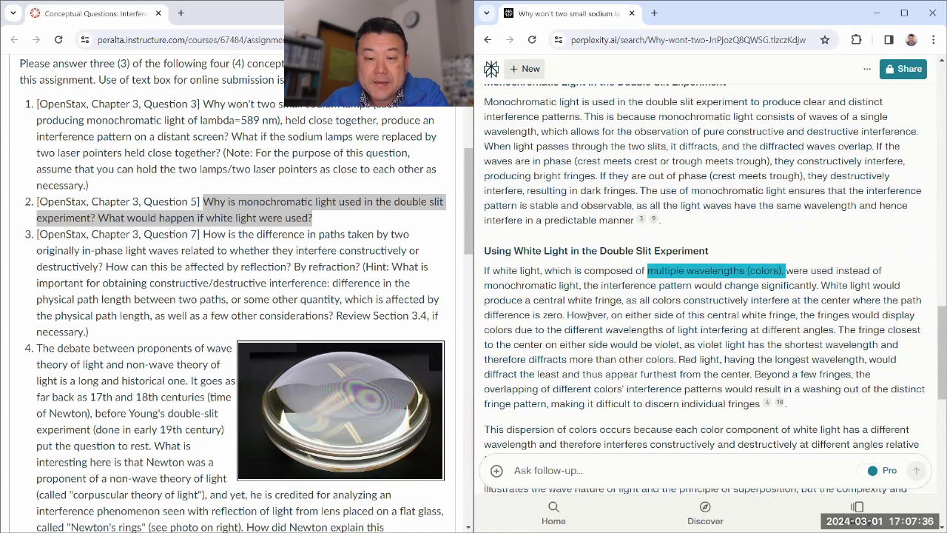
{"action": "left_click_drag", "start_coordinate": [567, 316], "coordinate": [839, 329]}
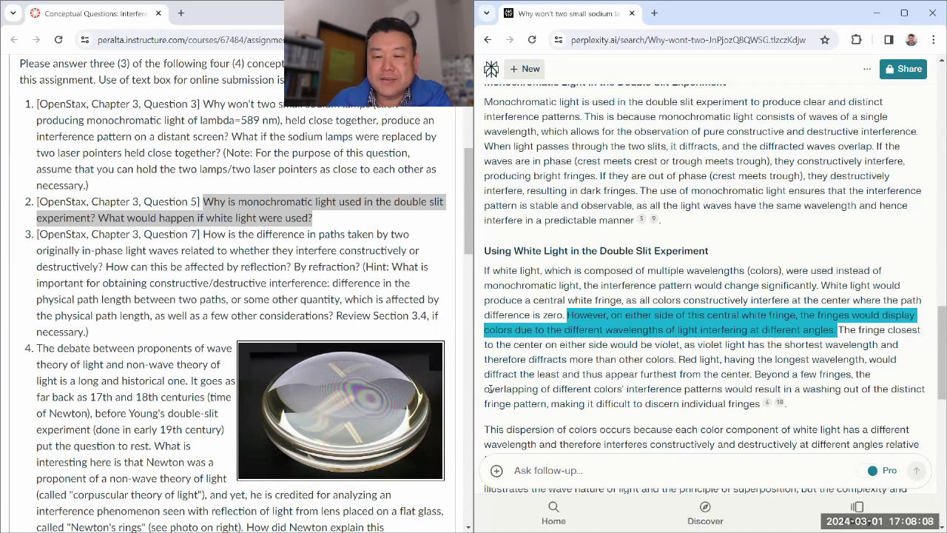
{"action": "left_click", "coordinate": [584, 370]}
{"action": "scroll", "coordinate": [590, 392], "scroll_direction": "down", "scroll_amount": 1}
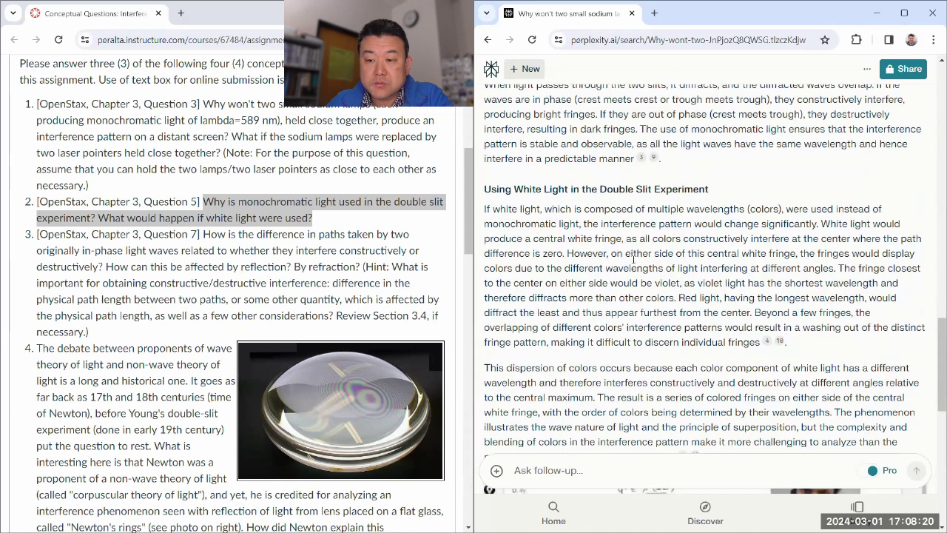
{"action": "left_click_drag", "start_coordinate": [616, 288], "coordinate": [674, 298]}
{"action": "left_click", "coordinate": [655, 318]}
{"action": "scroll", "coordinate": [652, 260], "scroll_direction": "down", "scroll_amount": 1}
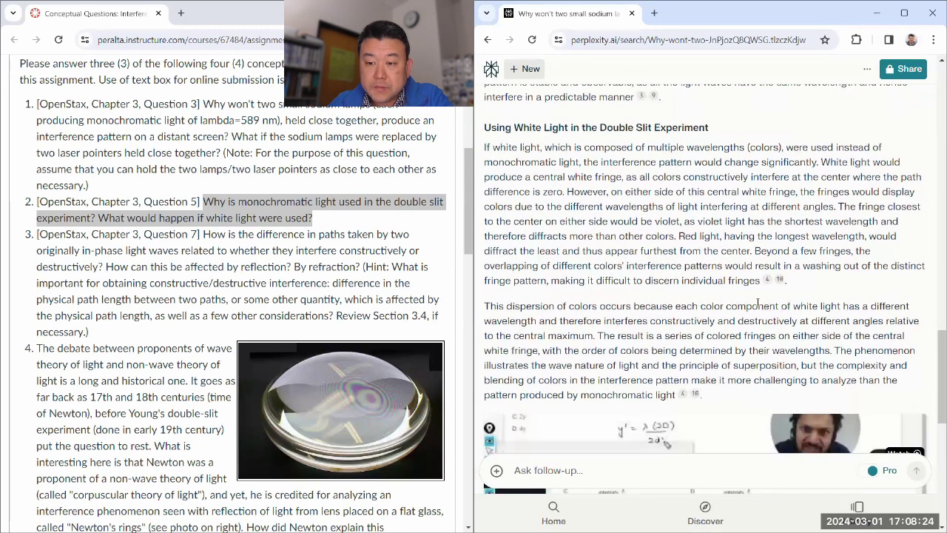
{"action": "scroll", "coordinate": [773, 287], "scroll_direction": "down", "scroll_amount": 1}
{"action": "left_click_drag", "start_coordinate": [803, 203], "coordinate": [860, 204]}
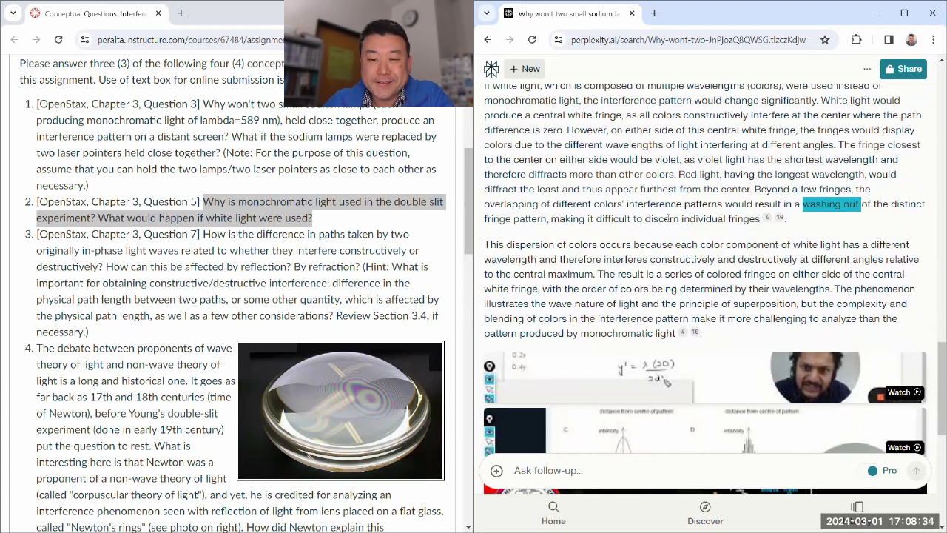
{"action": "scroll", "coordinate": [625, 209], "scroll_direction": "down", "scroll_amount": 1}
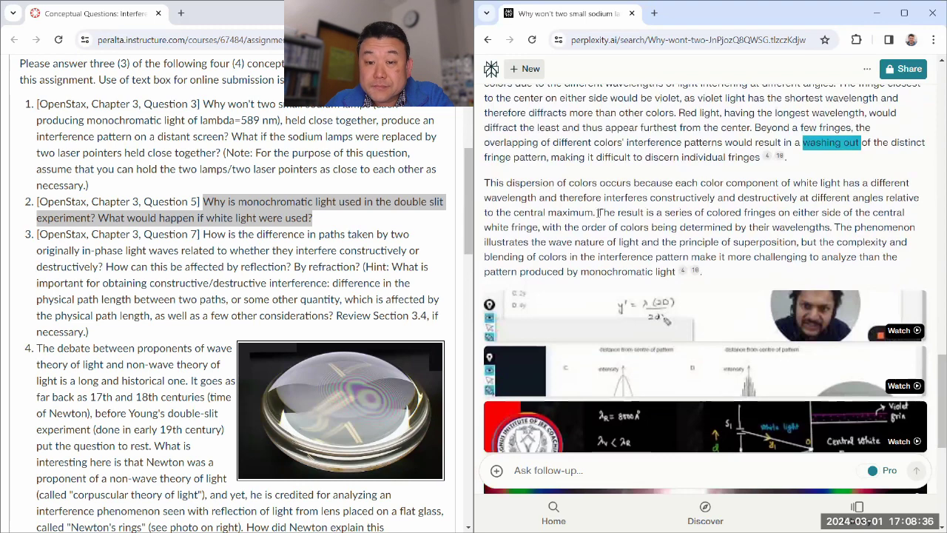
- Copy question 3 on path differences, reflection and refraction from Canvas into Perplexity's follow-up box
{"action": "left_click", "coordinate": [616, 268]}
{"action": "scroll", "coordinate": [616, 268], "scroll_direction": "down", "scroll_amount": 6}
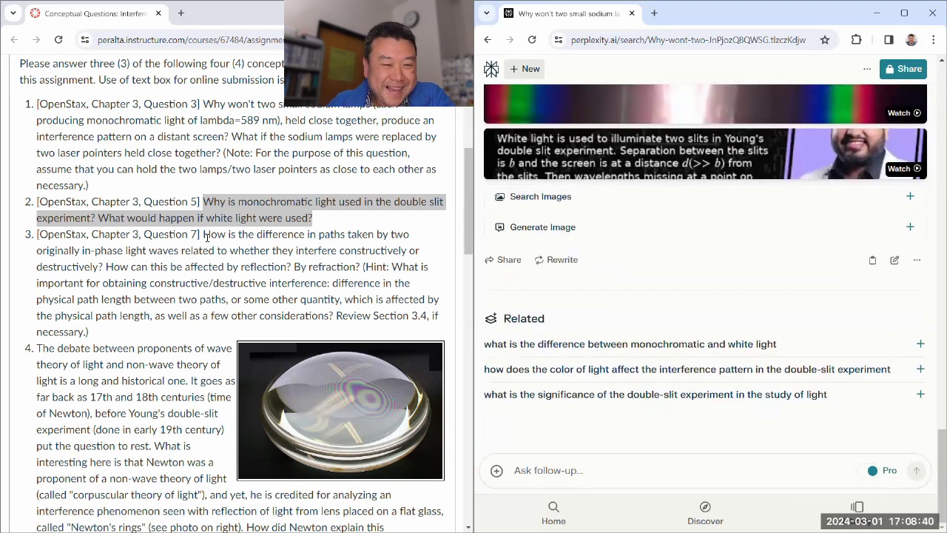
{"action": "left_click_drag", "start_coordinate": [205, 234], "coordinate": [116, 334]}
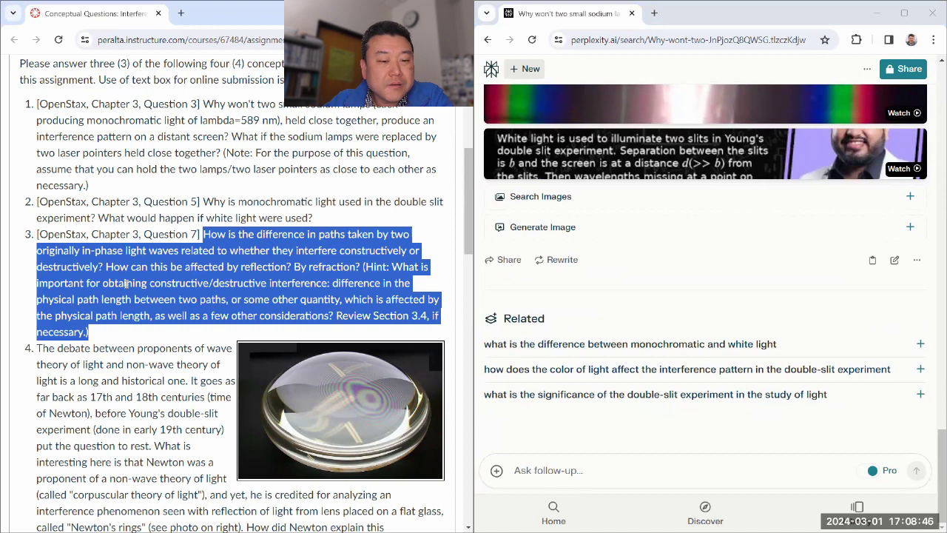
{"action": "right_click", "coordinate": [228, 255]}
{"action": "left_click", "coordinate": [249, 268]}
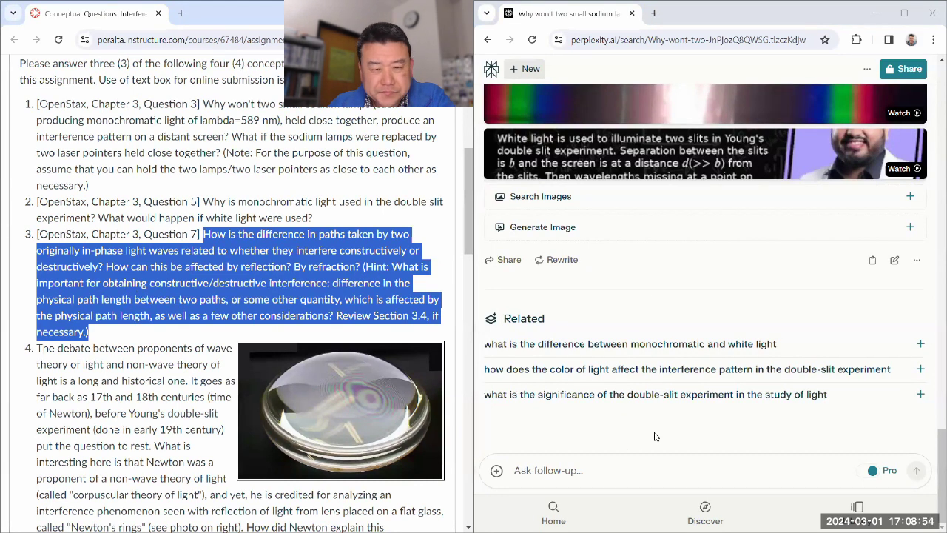
{"action": "left_click", "coordinate": [593, 466]}
{"action": "key", "text": "ctrl+v"}
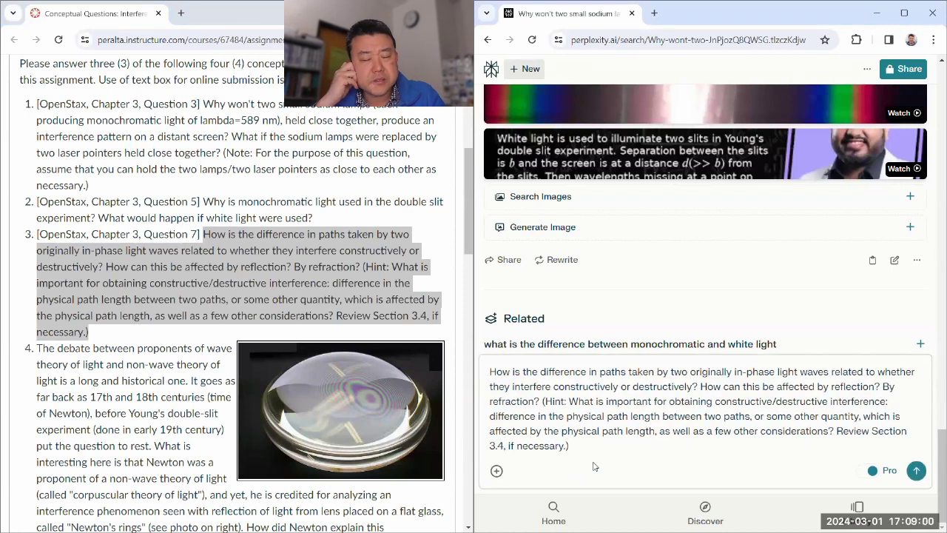
- Submit question 3 and follow the loading answer on constructive versus destructive interference
{"action": "left_click", "coordinate": [918, 469]}
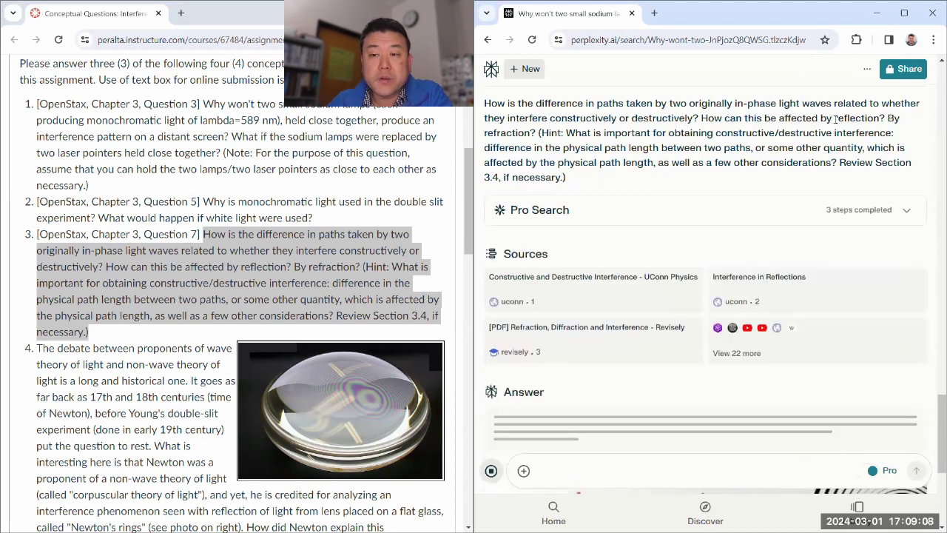
{"action": "double_click", "coordinate": [865, 120]}
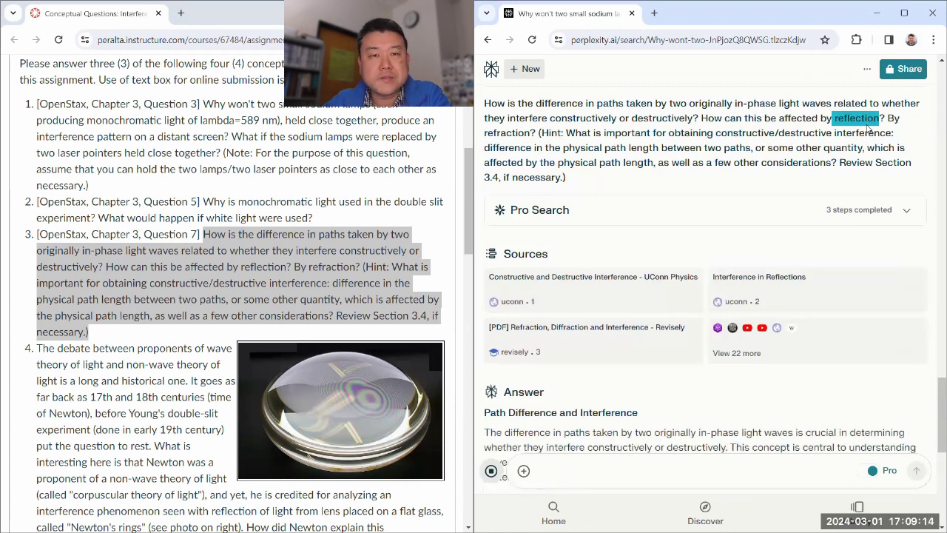
{"action": "scroll", "coordinate": [759, 164], "scroll_direction": "down", "scroll_amount": 3}
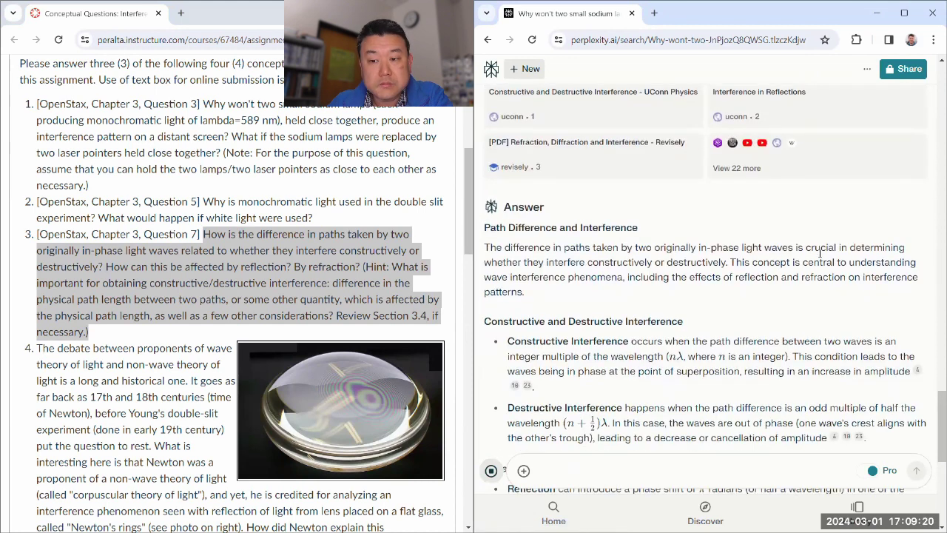
{"action": "double_click", "coordinate": [816, 248]}
{"action": "left_click", "coordinate": [789, 265]}
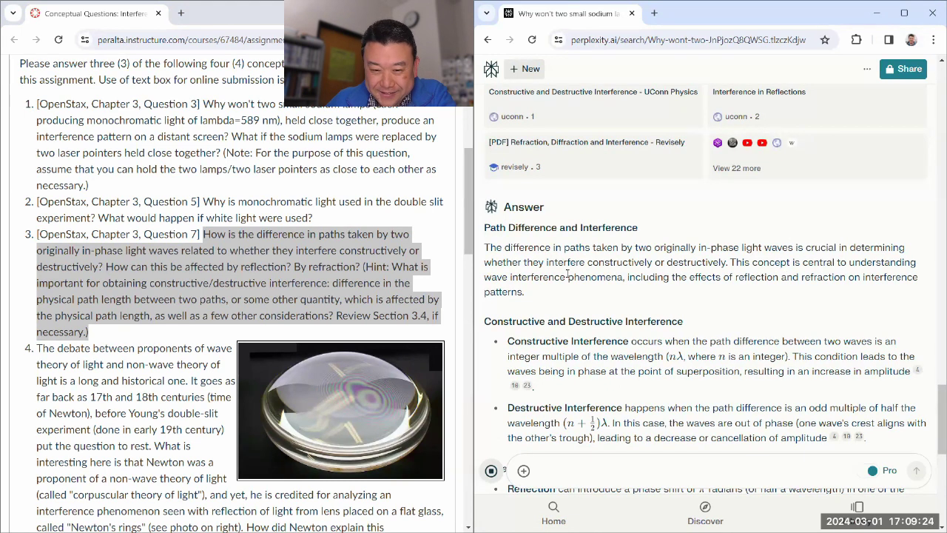
- Highlight the Reflection point's sentence about a phase shift when reflecting off denser media
{"action": "scroll", "coordinate": [657, 263], "scroll_direction": "down", "scroll_amount": 1}
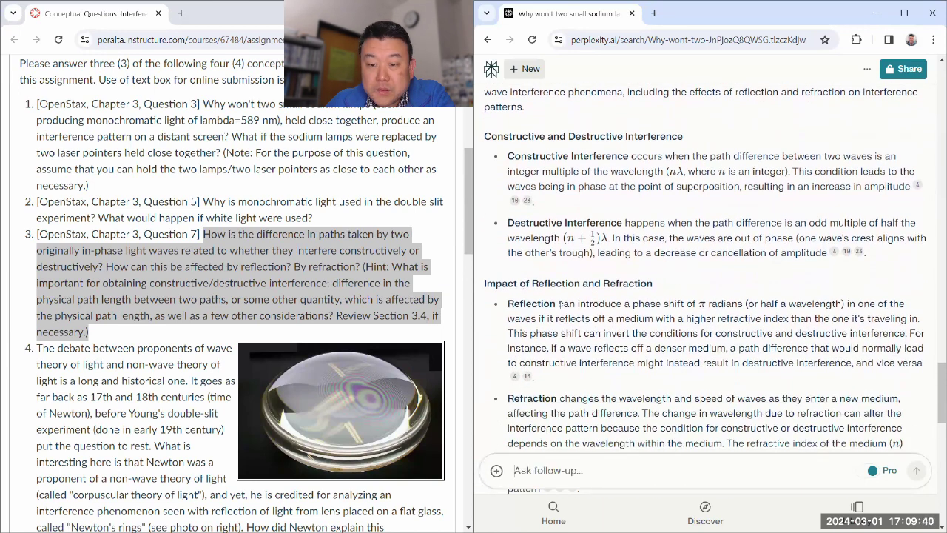
{"action": "left_click_drag", "start_coordinate": [557, 303], "coordinate": [625, 303]}
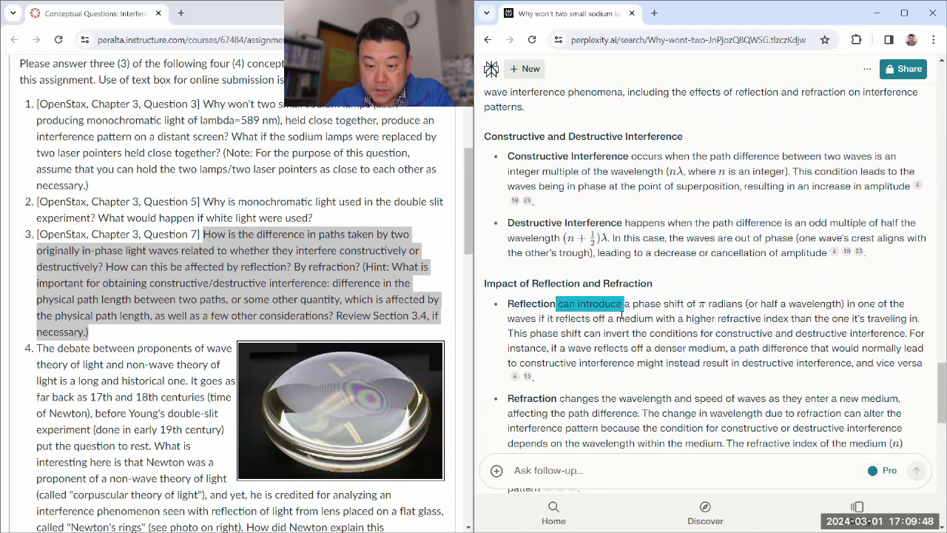
{"action": "left_click_drag", "start_coordinate": [537, 317], "coordinate": [925, 322]}
{"action": "scroll", "coordinate": [604, 299], "scroll_direction": "down", "scroll_amount": 1}
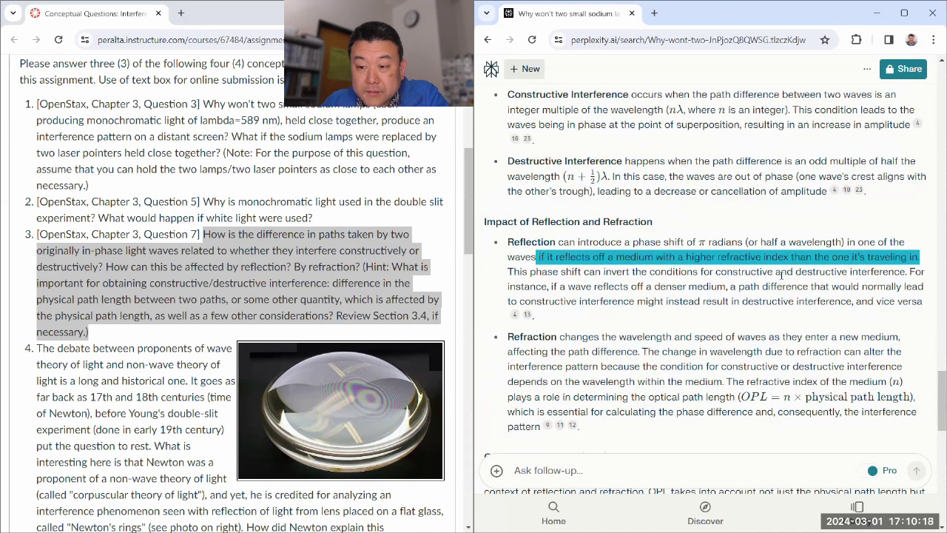
- Highlight 'path difference' in the refraction point and the Optical Path Length heading, then reach the Summary
{"action": "left_click", "coordinate": [656, 297]}
{"action": "scroll", "coordinate": [576, 242], "scroll_direction": "down", "scroll_amount": 2}
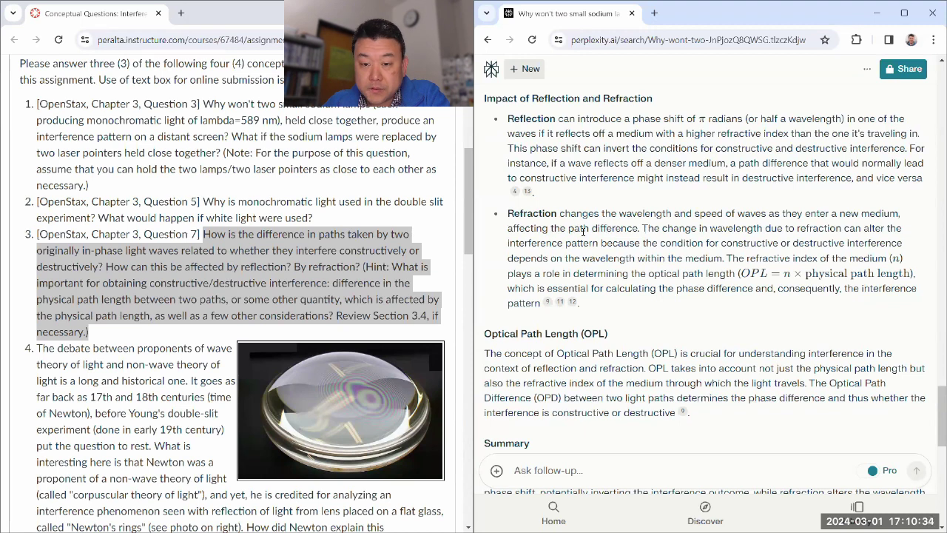
{"action": "left_click_drag", "start_coordinate": [566, 229], "coordinate": [646, 224]}
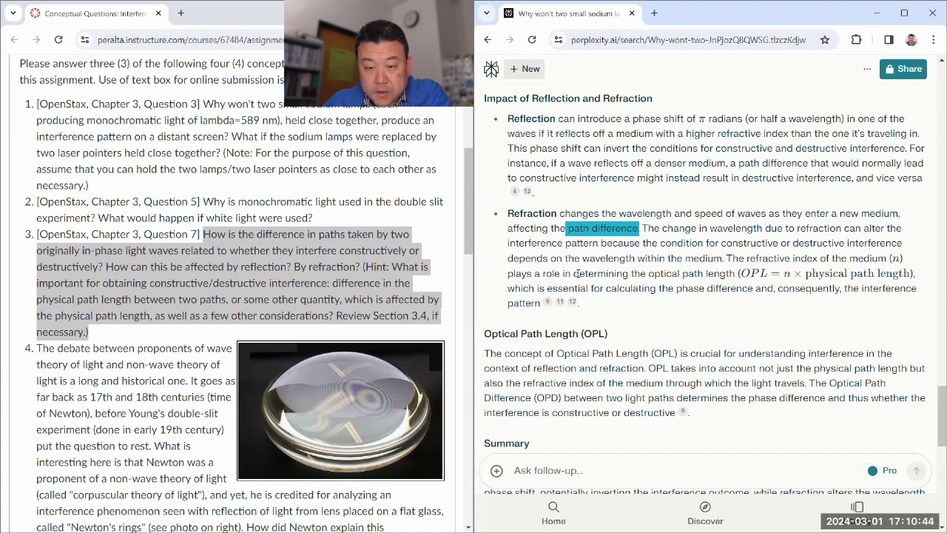
{"action": "scroll", "coordinate": [542, 357], "scroll_direction": "down", "scroll_amount": 1}
{"action": "left_click_drag", "start_coordinate": [484, 272], "coordinate": [582, 271]}
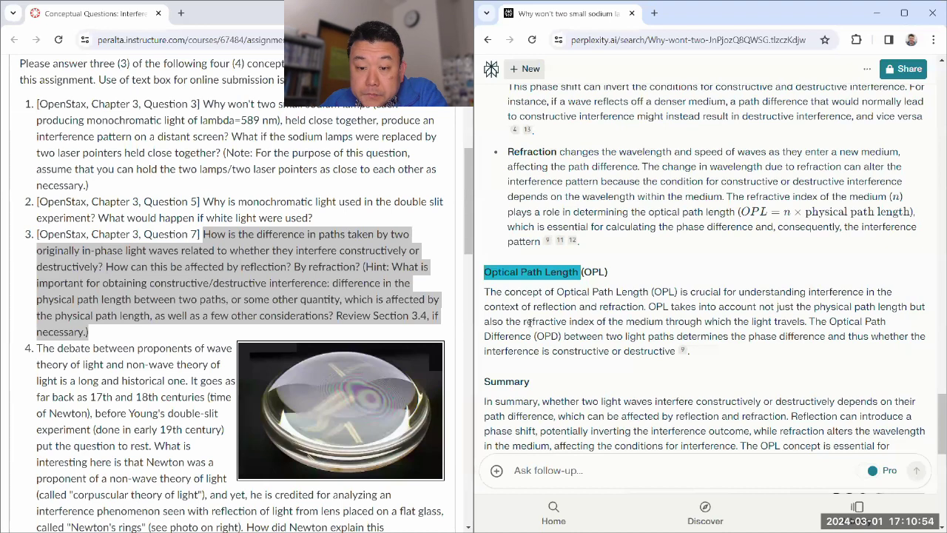
{"action": "scroll", "coordinate": [516, 336], "scroll_direction": "down", "scroll_amount": 2}
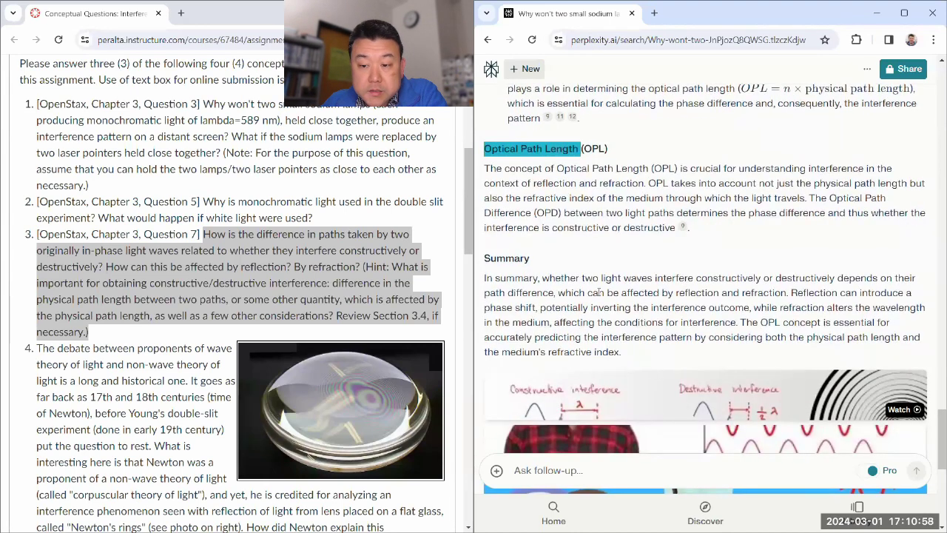
{"action": "scroll", "coordinate": [599, 293], "scroll_direction": "down", "scroll_amount": 2}
{"action": "scroll", "coordinate": [562, 222], "scroll_direction": "up", "scroll_amount": 2}
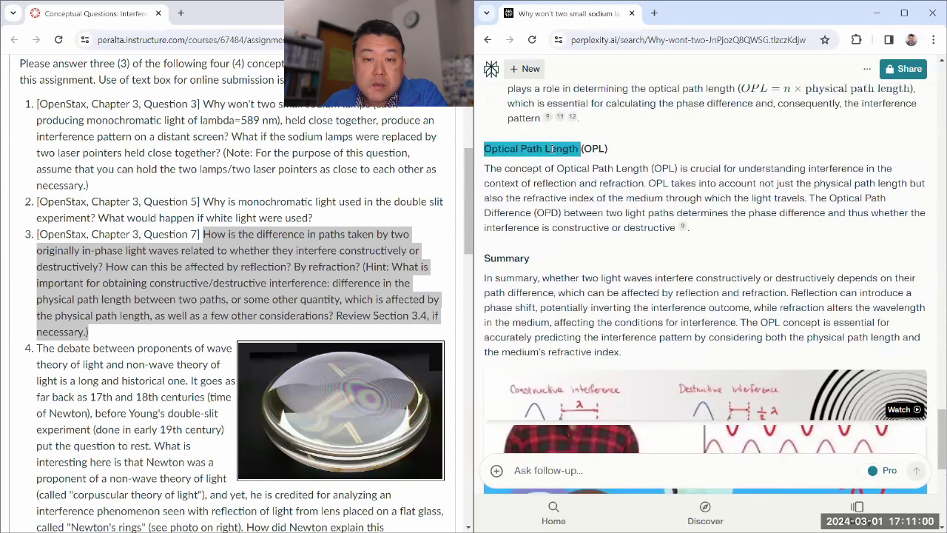
- Copy 'Optical Path Length' and open OpenStax University Physics Volume 3 to read online
{"action": "right_click", "coordinate": [552, 148]}
{"action": "left_click", "coordinate": [580, 165]}
{"action": "key", "text": "ctrl+t"}
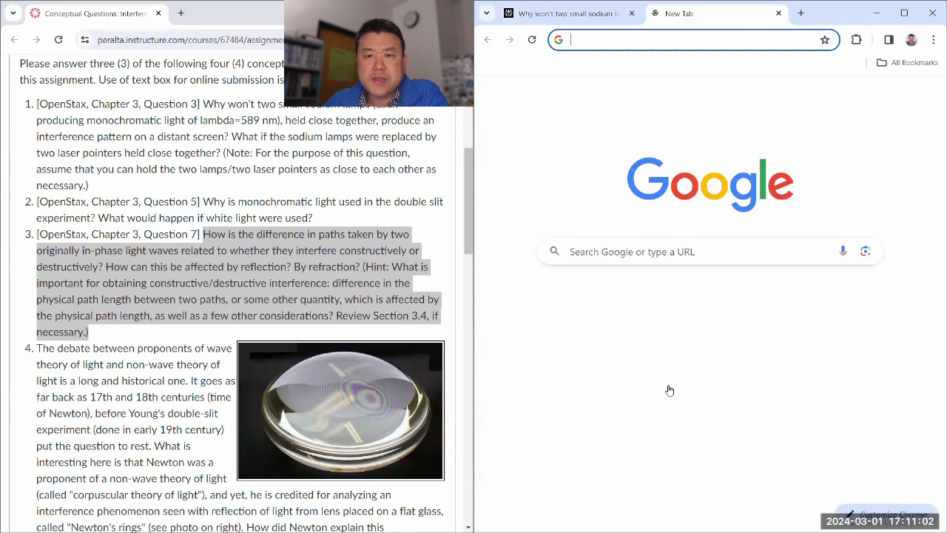
{"action": "left_click", "coordinate": [649, 379]}
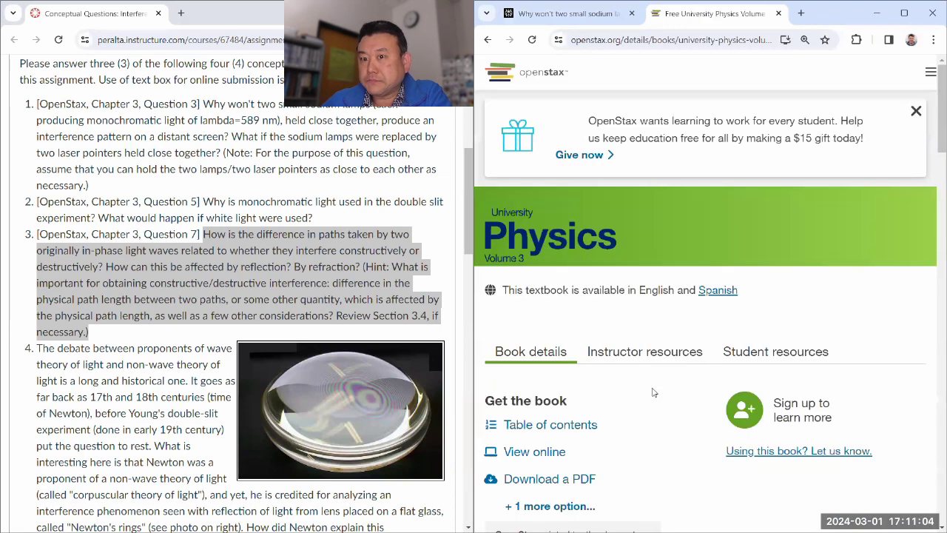
{"action": "scroll", "coordinate": [577, 386], "scroll_direction": "down", "scroll_amount": 2}
{"action": "left_click", "coordinate": [538, 330]}
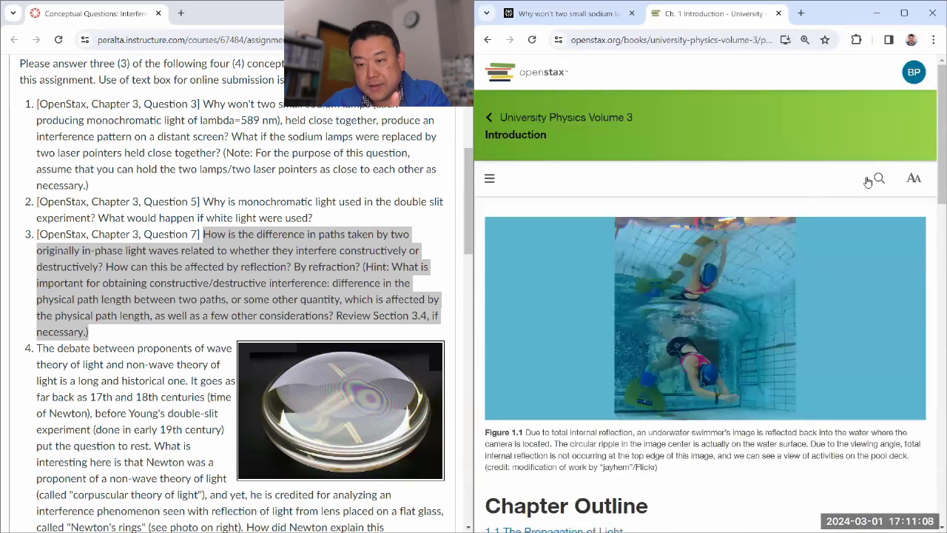
- Search the book for 'Optical Path Length', find no results, and close the book's tab
{"action": "left_click", "coordinate": [876, 179]}
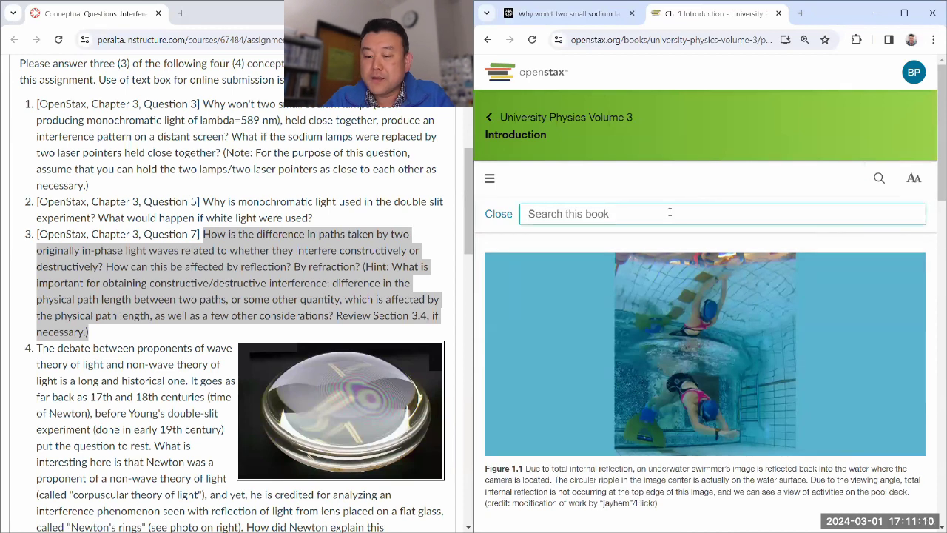
{"action": "key", "text": "ctrl+v"}
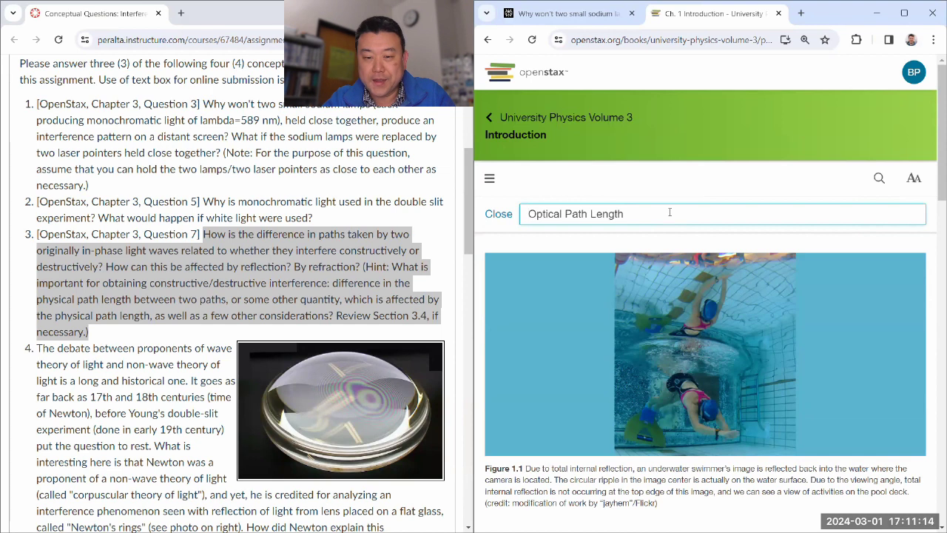
{"action": "key", "text": "Return"}
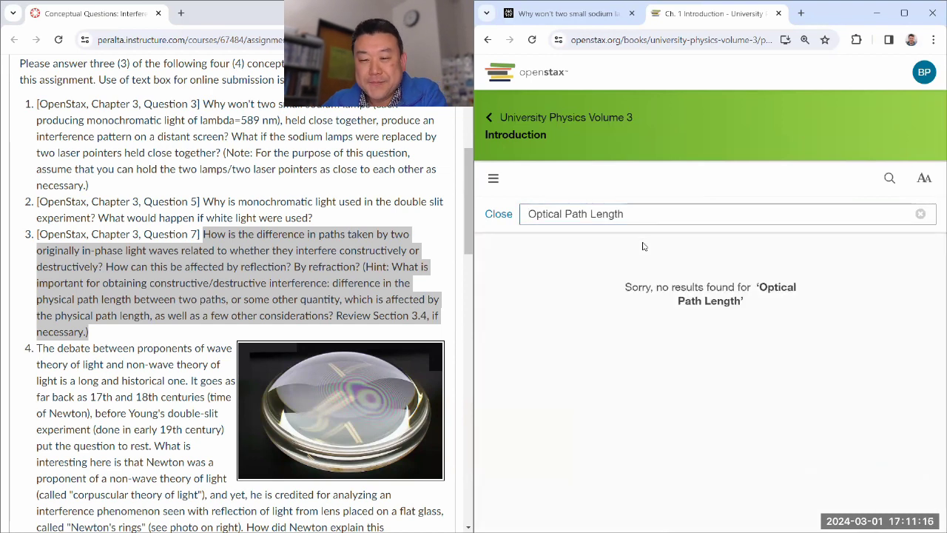
{"action": "left_click", "coordinate": [639, 214]}
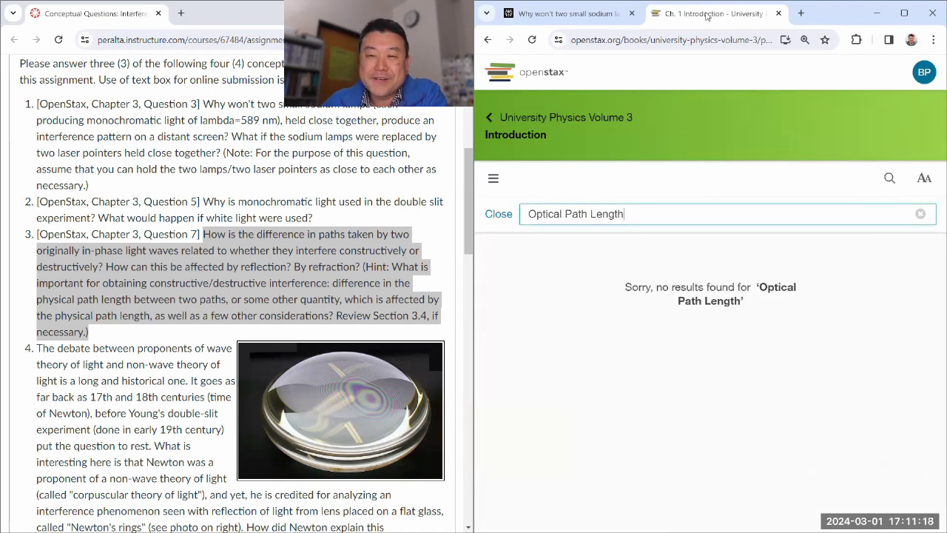
{"action": "key", "text": "ctrl+w"}
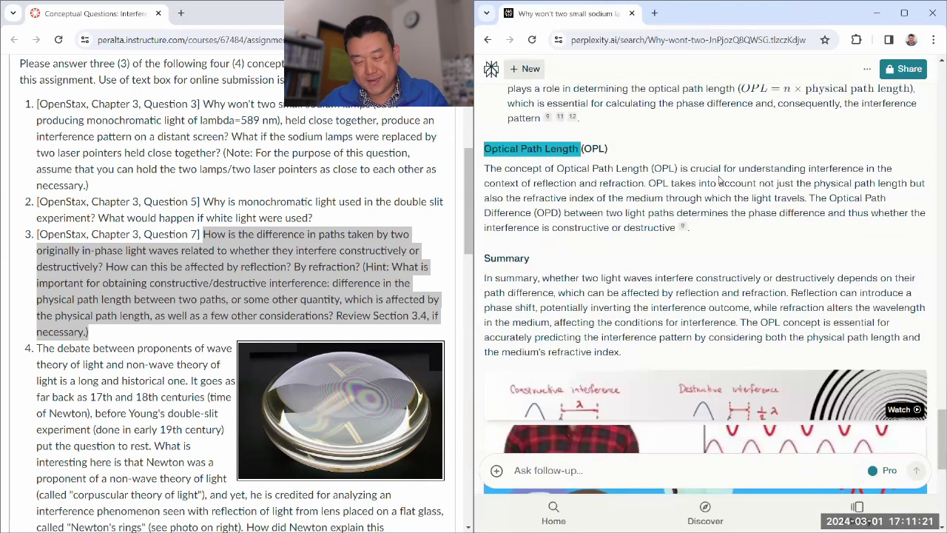
- Reread the Optical Path Length paragraph, then select the full text of Canvas question 4 on Newton's rings
{"action": "left_click", "coordinate": [494, 148]}
{"action": "left_click_drag", "start_coordinate": [484, 148], "coordinate": [735, 244]}
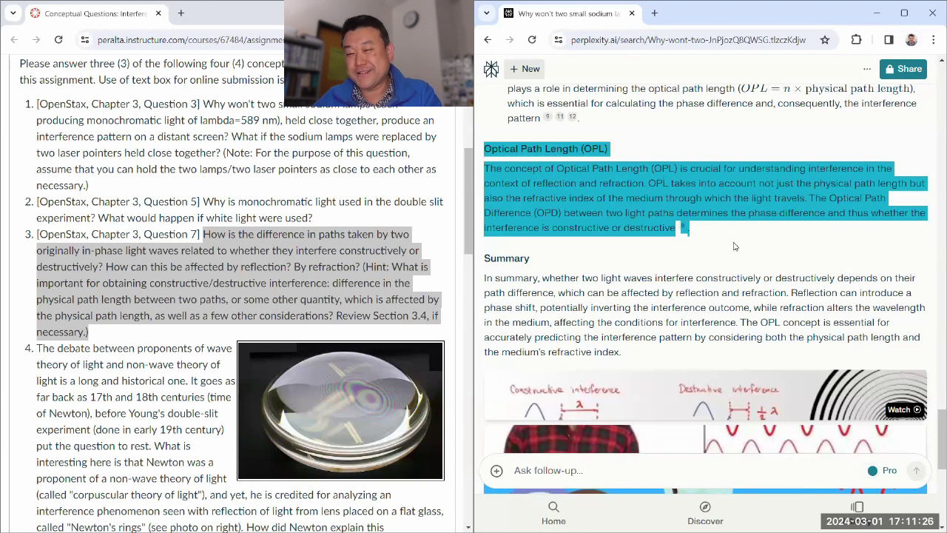
{"action": "left_click", "coordinate": [735, 246]}
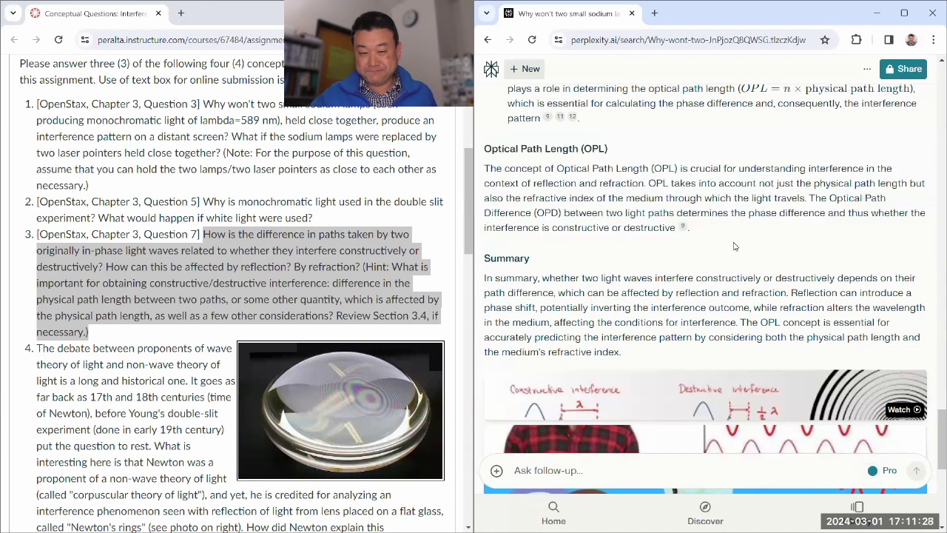
{"action": "scroll", "coordinate": [699, 259], "scroll_direction": "down", "scroll_amount": 2}
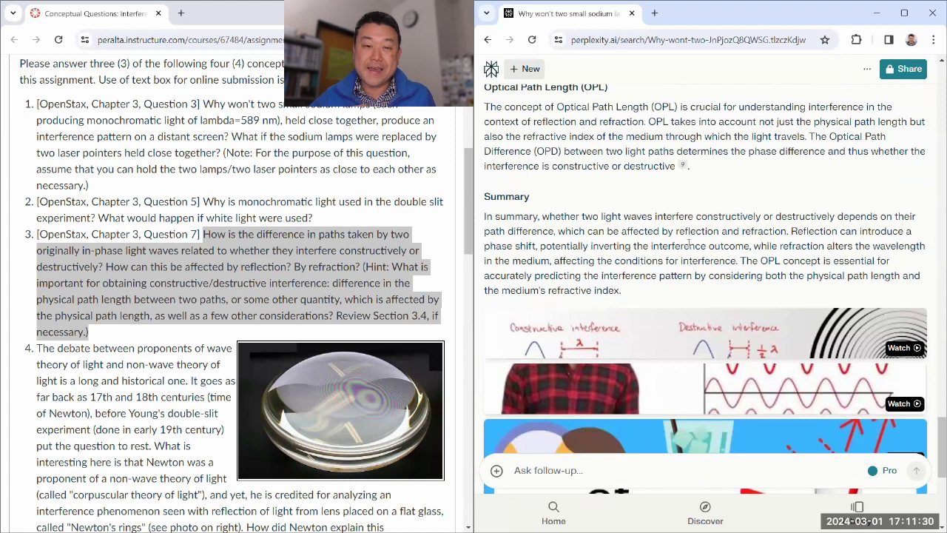
{"action": "scroll", "coordinate": [562, 162], "scroll_direction": "up", "scroll_amount": 2}
{"action": "left_click_drag", "start_coordinate": [485, 149], "coordinate": [633, 152]}
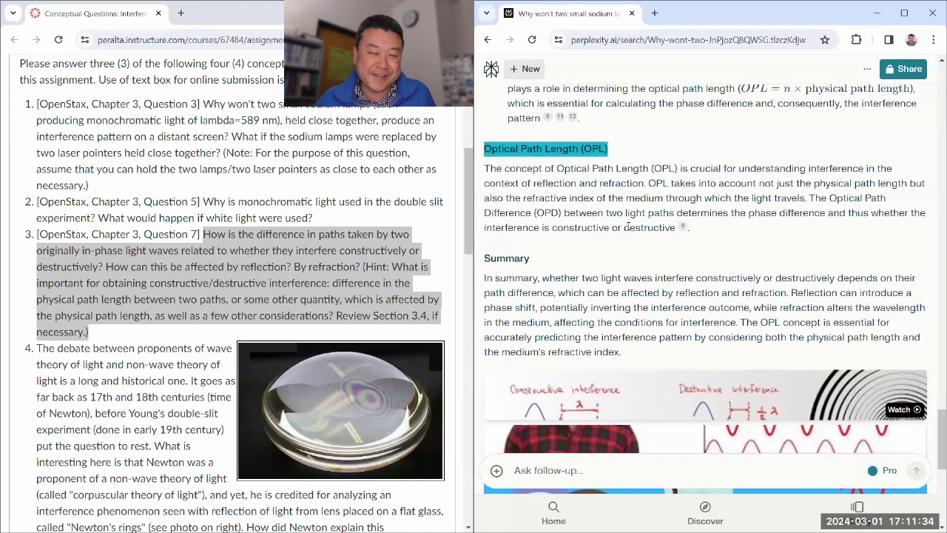
{"action": "left_click", "coordinate": [607, 231]}
{"action": "scroll", "coordinate": [119, 294], "scroll_direction": "down", "scroll_amount": 3}
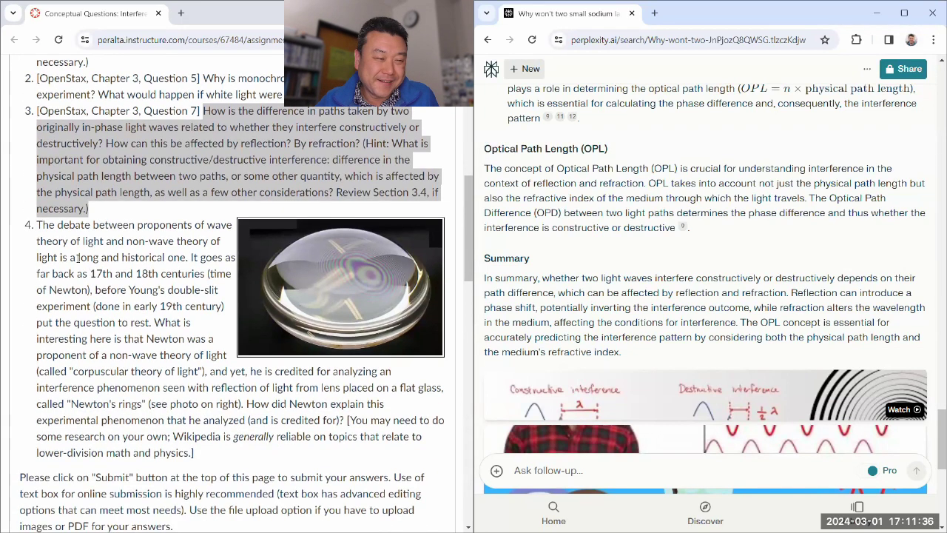
{"action": "left_click_drag", "start_coordinate": [37, 164], "coordinate": [216, 391]}
- Copy question 4 on Newton's rings and submit it as a follow-up in the Perplexity thread
{"action": "right_click", "coordinate": [186, 243]}
{"action": "left_click", "coordinate": [215, 300]}
{"action": "scroll", "coordinate": [661, 280], "scroll_direction": "down", "scroll_amount": 2}
{"action": "scroll", "coordinate": [661, 280], "scroll_direction": "down", "scroll_amount": 3}
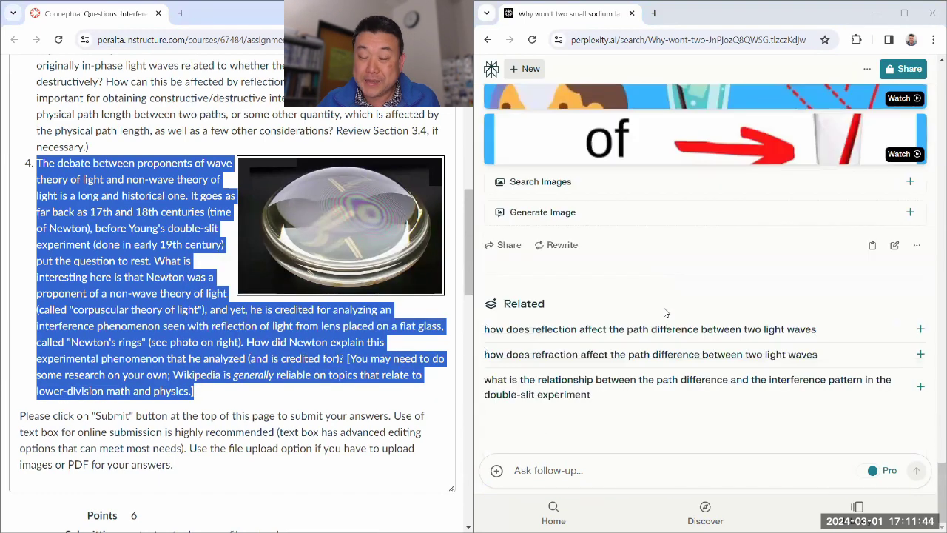
{"action": "left_click", "coordinate": [604, 477]}
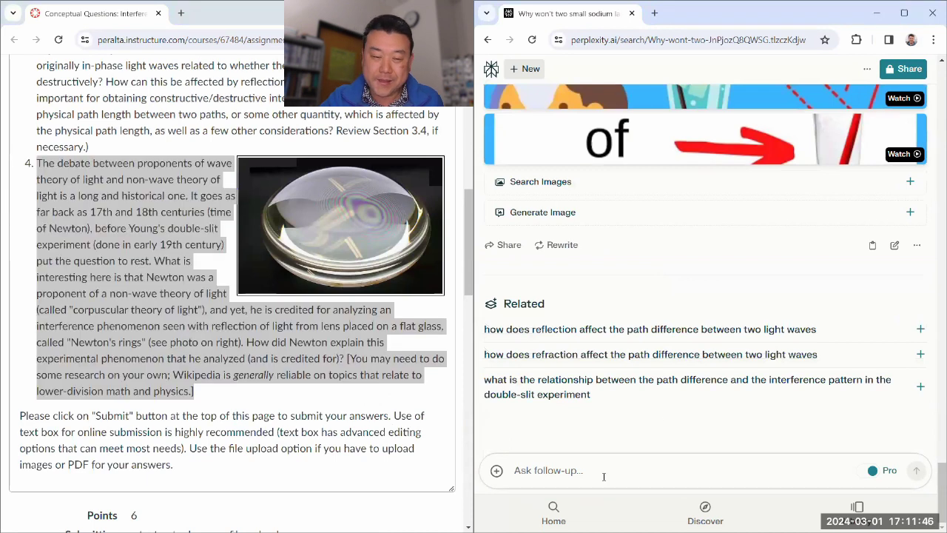
{"action": "key", "text": "ctrl+v"}
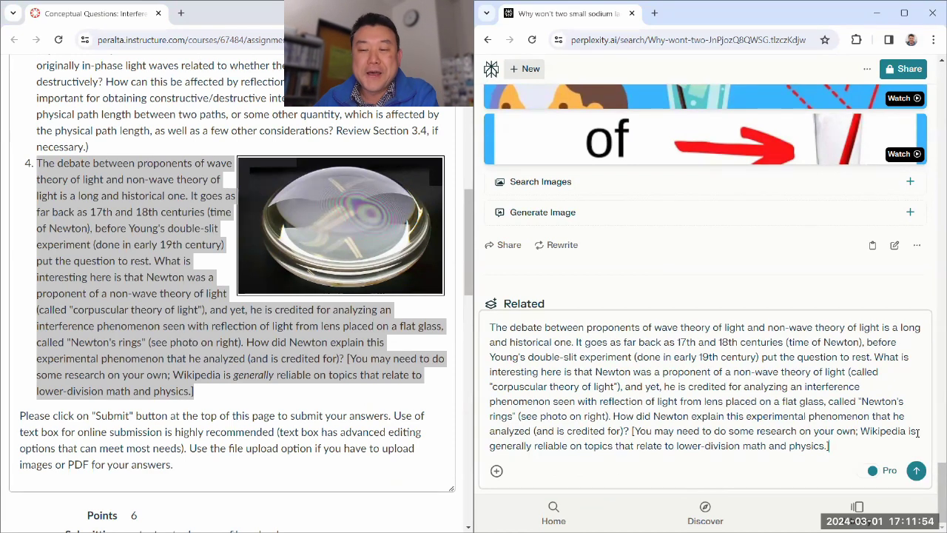
{"action": "left_click", "coordinate": [917, 472]}
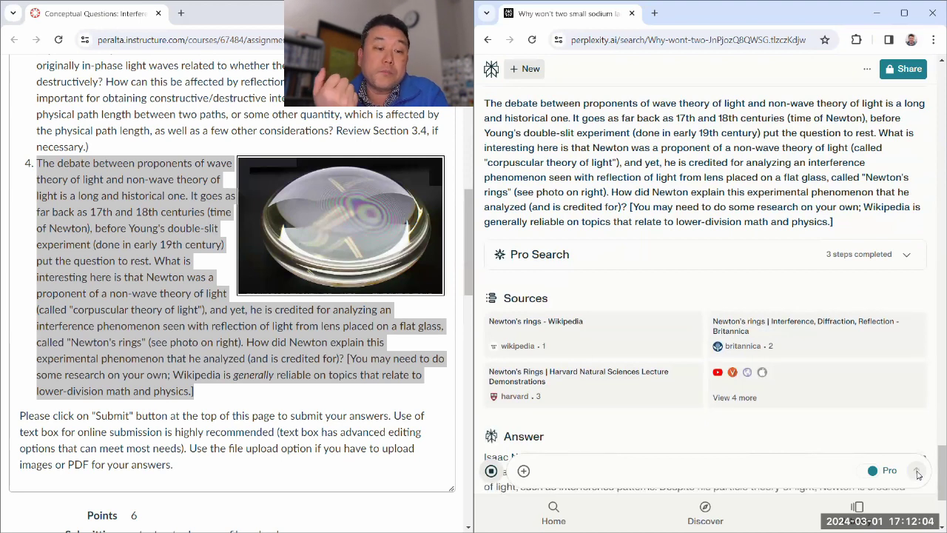
- Highlight 'corpuscular theory of light' in question 4, then scroll to the completed Newton's rings answer
{"action": "left_click", "coordinate": [98, 310]}
{"action": "left_click_drag", "start_coordinate": [74, 309], "coordinate": [201, 310]}
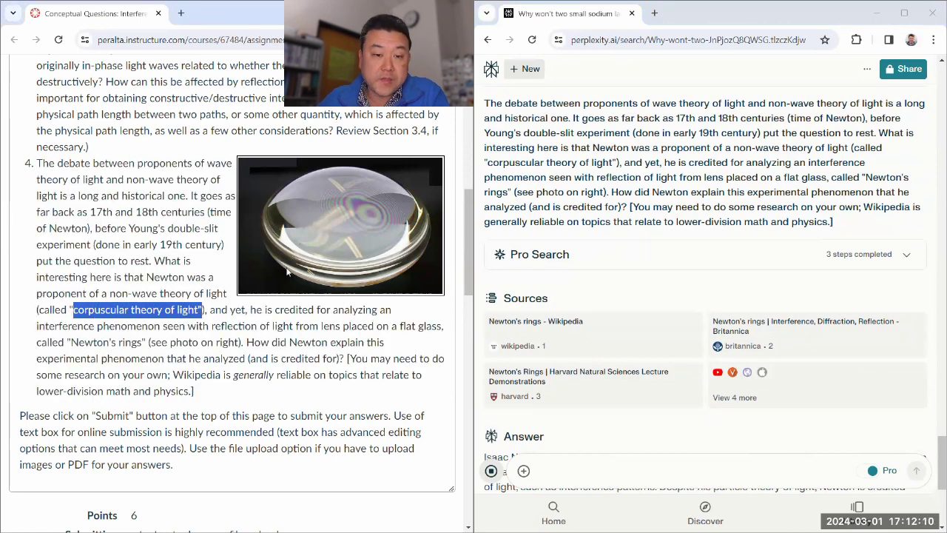
{"action": "left_click", "coordinate": [201, 324]}
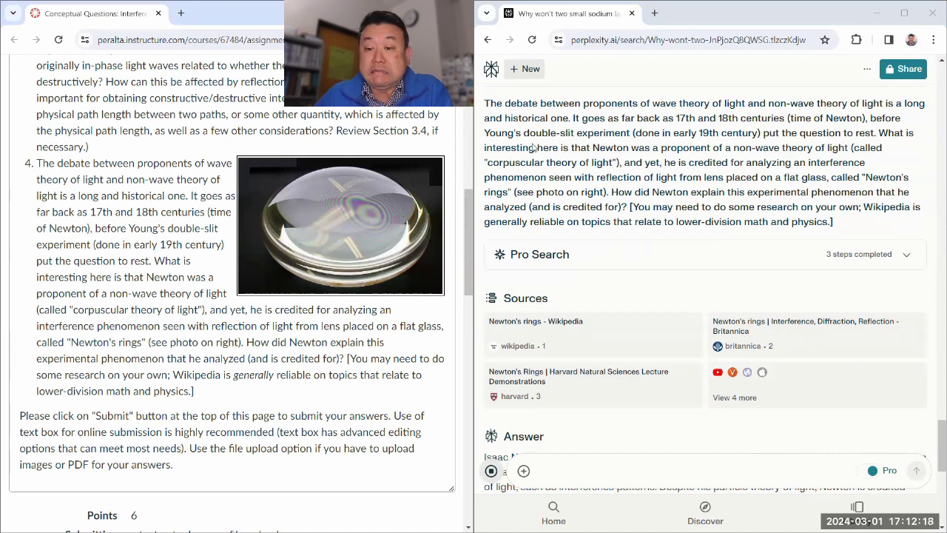
{"action": "scroll", "coordinate": [614, 154], "scroll_direction": "down", "scroll_amount": 2}
{"action": "scroll", "coordinate": [611, 156], "scroll_direction": "down", "scroll_amount": 3}
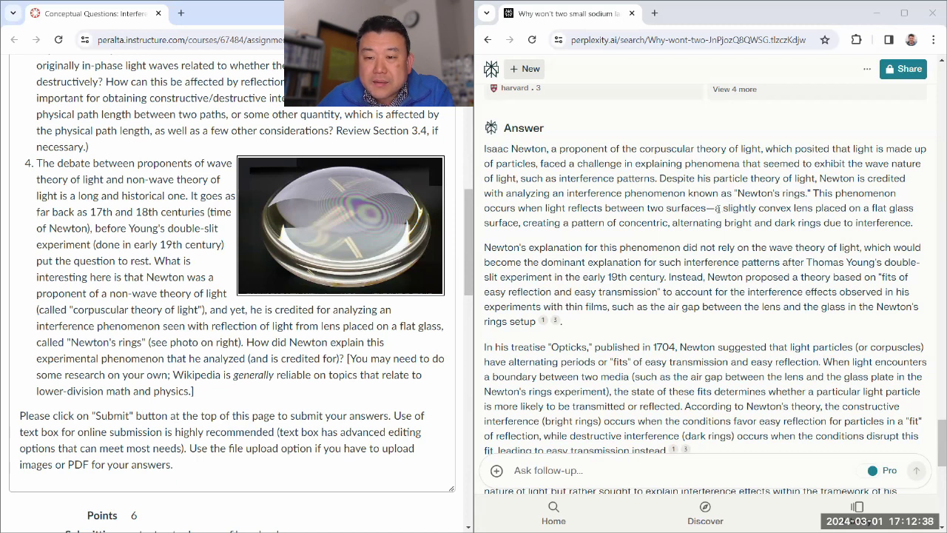
{"action": "double_click", "coordinate": [717, 208]}
{"action": "left_click_drag", "start_coordinate": [717, 208], "coordinate": [793, 210]}
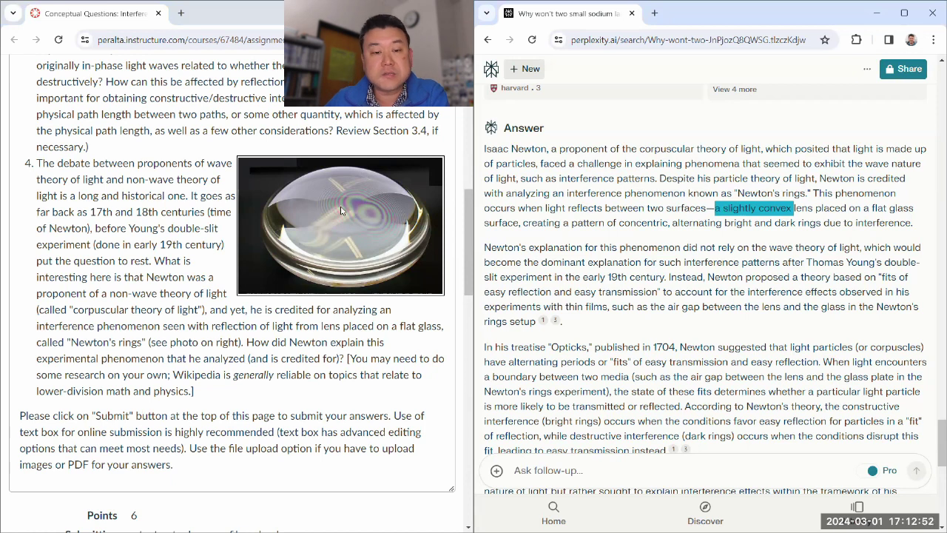
{"action": "left_click", "coordinate": [603, 237]}
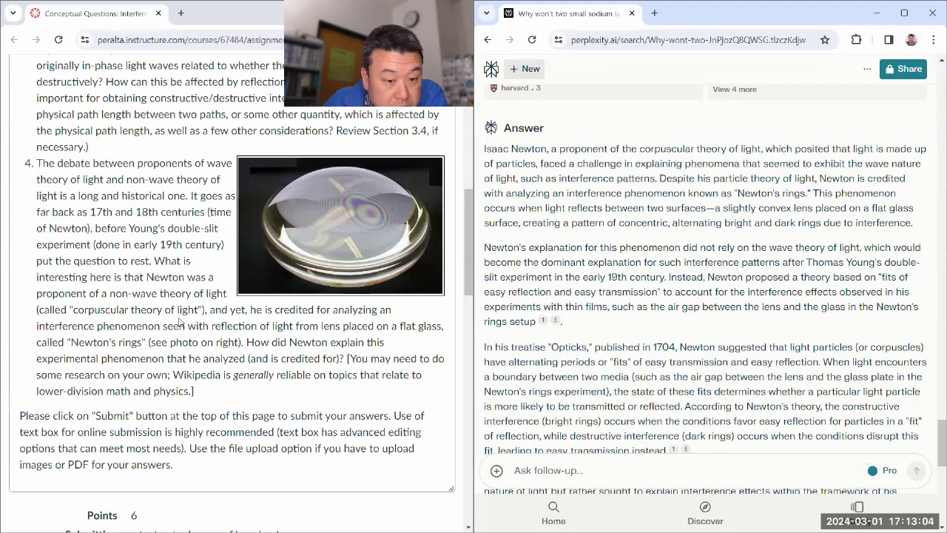
{"action": "left_click", "coordinate": [135, 262]}
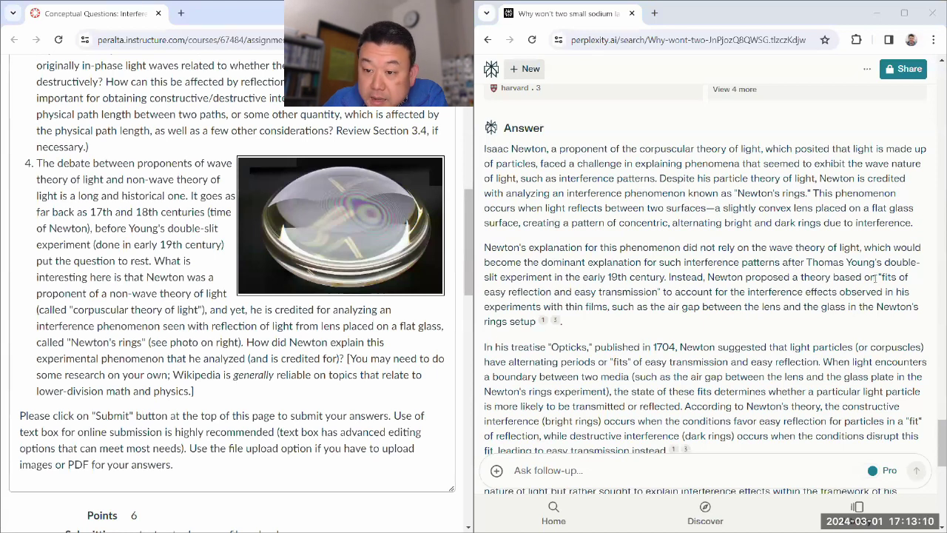
{"action": "left_click_drag", "start_coordinate": [879, 277], "coordinate": [663, 292]}
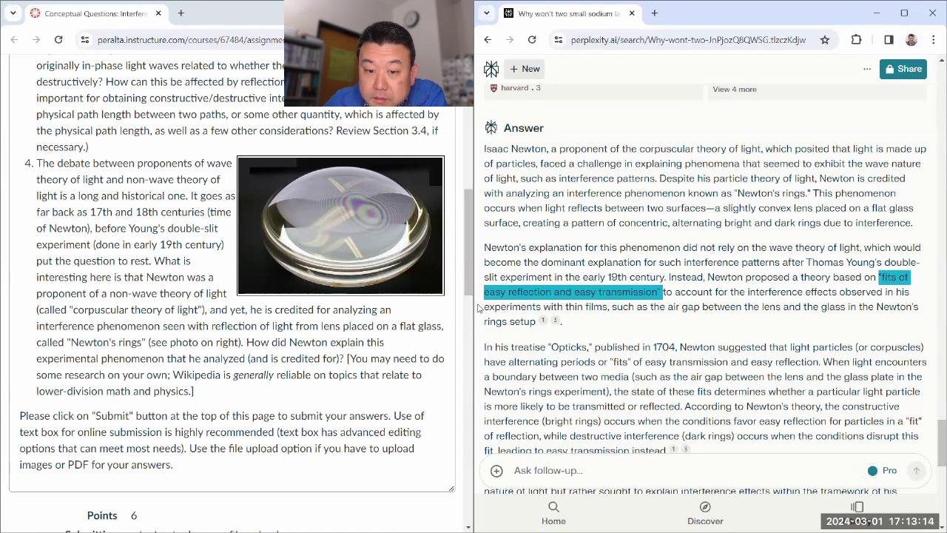
{"action": "scroll", "coordinate": [540, 267], "scroll_direction": "down", "scroll_amount": 1}
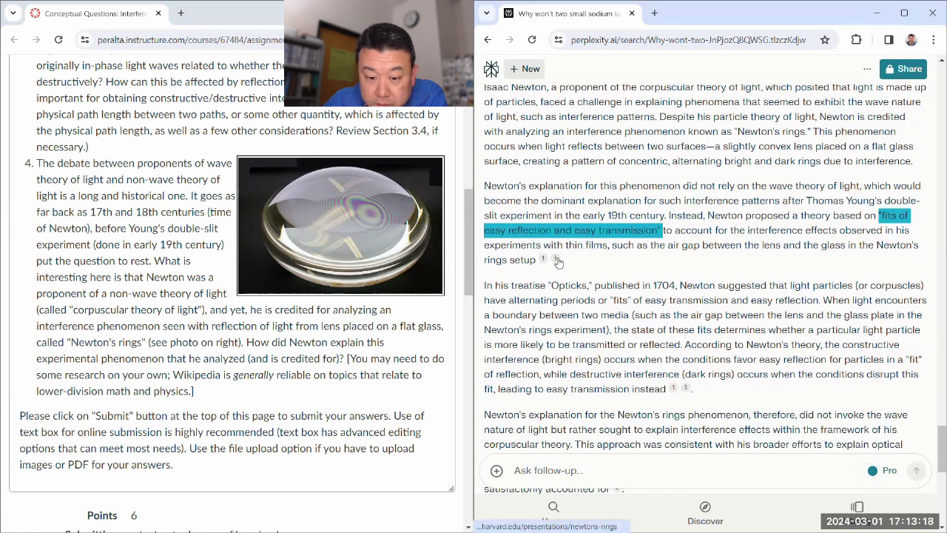
{"action": "left_click", "coordinate": [558, 262]}
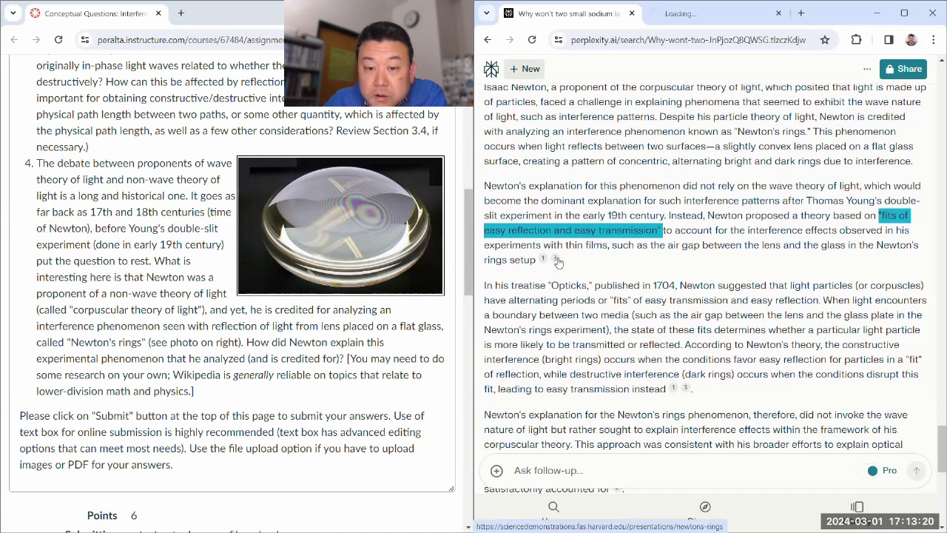
{"action": "left_click", "coordinate": [695, 15]}
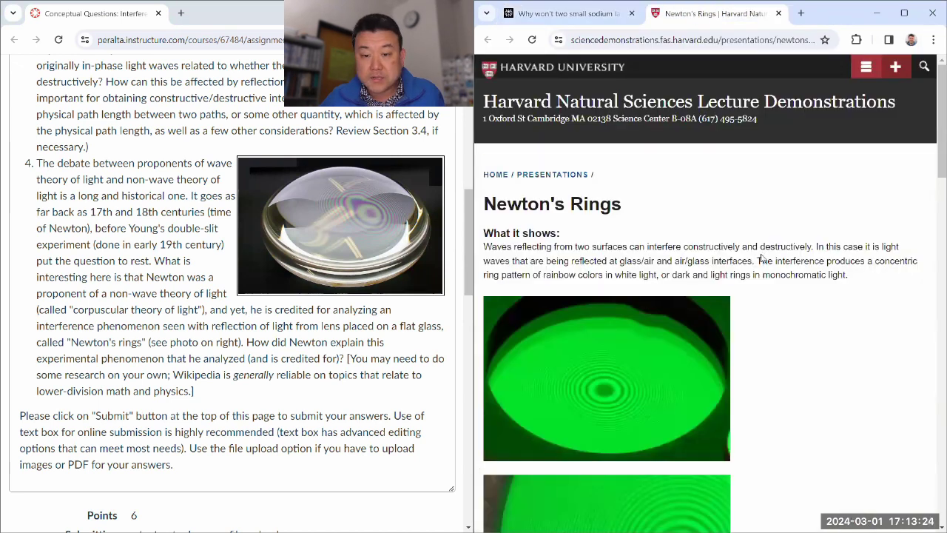
{"action": "scroll", "coordinate": [766, 222], "scroll_direction": "down", "scroll_amount": 2}
{"action": "key", "text": "ctrl+f"}
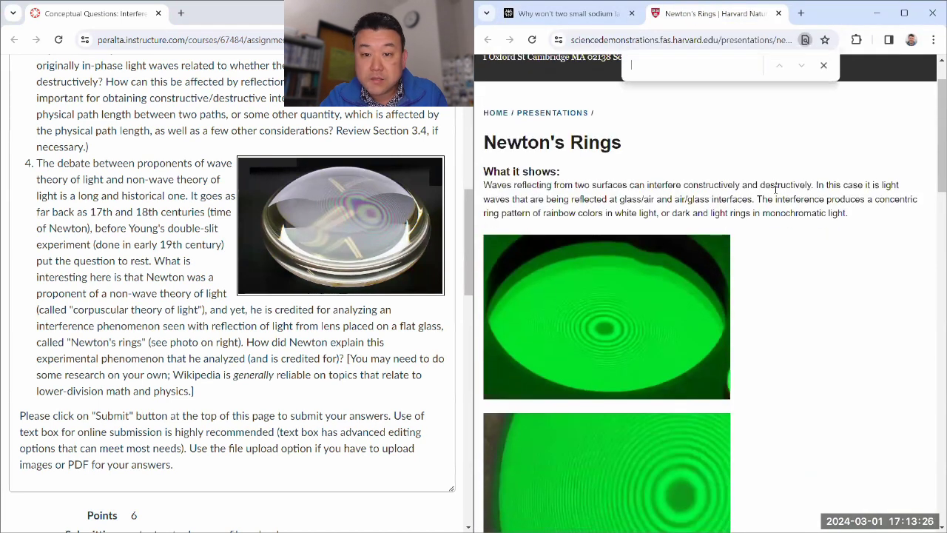
{"action": "type", "text": "fits"}
{"action": "key", "text": "Return"}
{"action": "scroll", "coordinate": [756, 300], "scroll_direction": "down", "scroll_amount": 3}
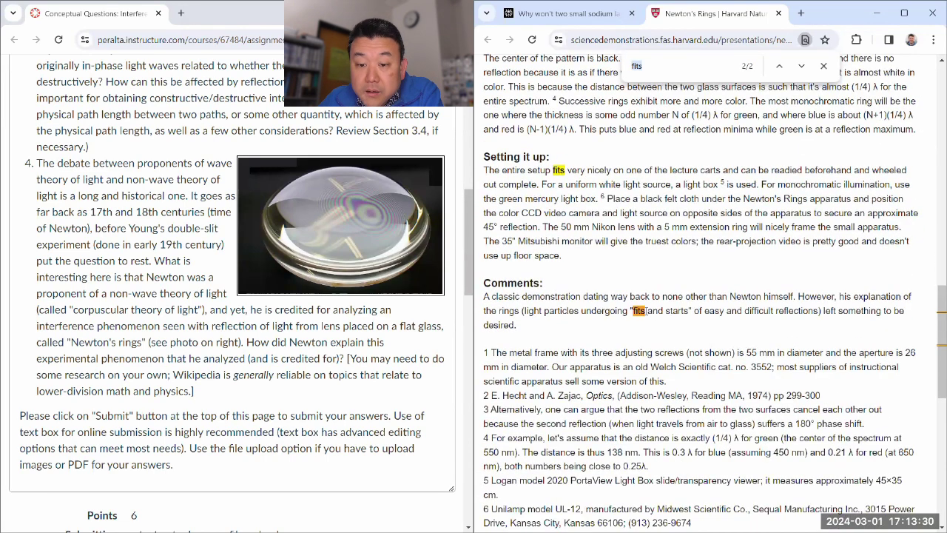
{"action": "scroll", "coordinate": [646, 292], "scroll_direction": "down", "scroll_amount": 2}
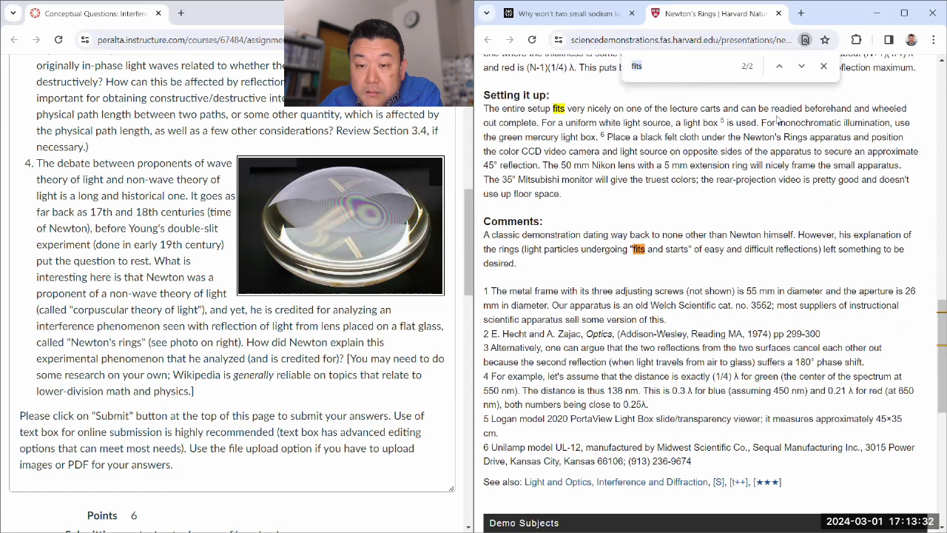
{"action": "left_click", "coordinate": [801, 66]}
{"action": "left_click", "coordinate": [803, 67]}
{"action": "double_click", "coordinate": [639, 249]}
{"action": "left_click_drag", "start_coordinate": [643, 251], "coordinate": [693, 250]}
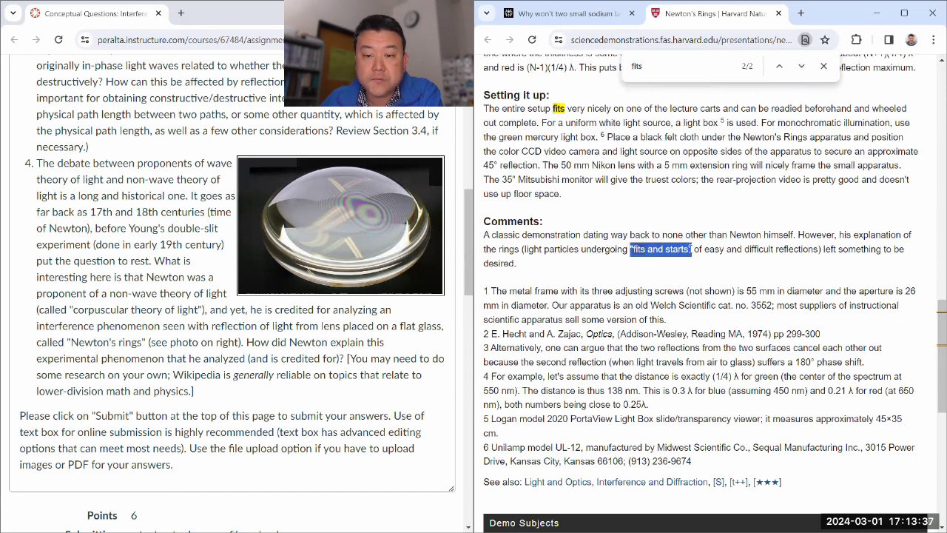
{"action": "middle_click", "coordinate": [689, 19]}
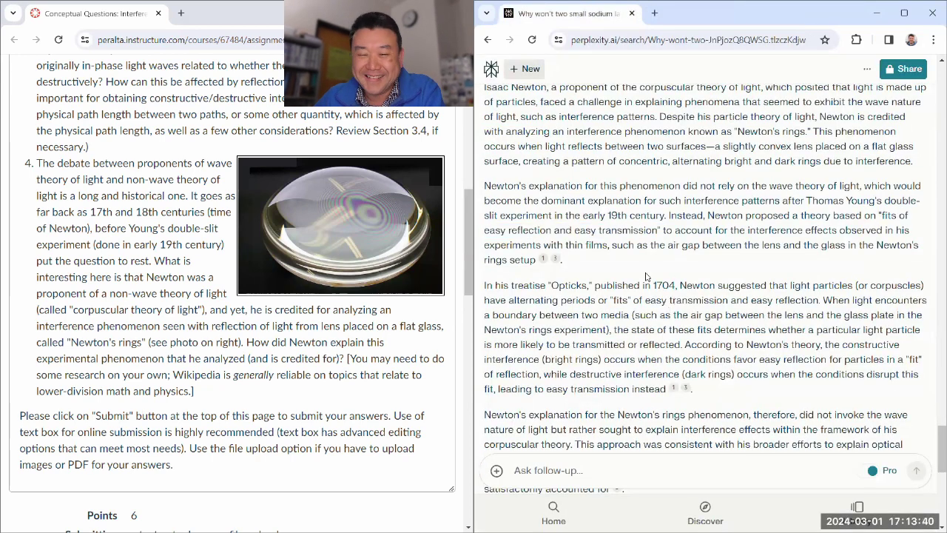
{"action": "scroll", "coordinate": [520, 235], "scroll_direction": "down", "scroll_amount": 1}
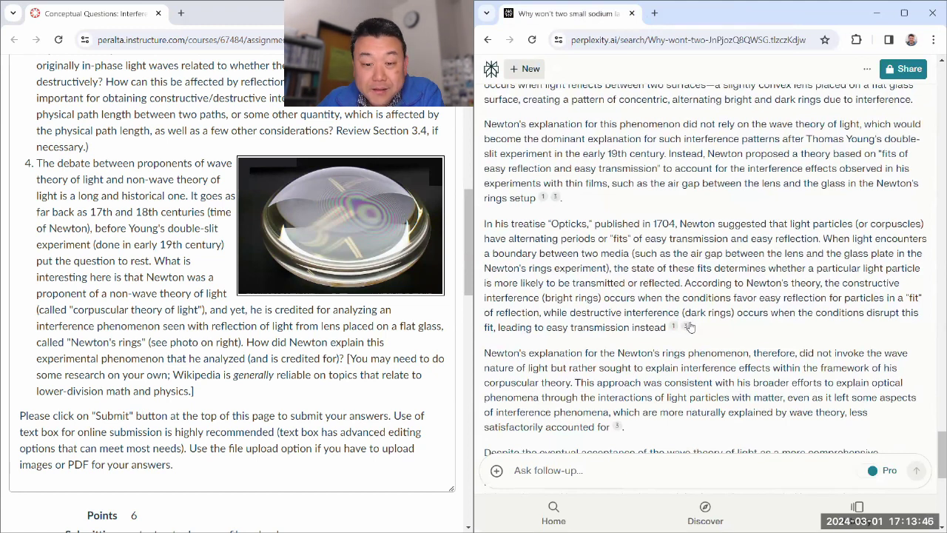
{"action": "scroll", "coordinate": [689, 326], "scroll_direction": "down", "scroll_amount": 1}
{"action": "left_click_drag", "start_coordinate": [640, 366], "coordinate": [507, 351]}
{"action": "scroll", "coordinate": [628, 323], "scroll_direction": "down", "scroll_amount": 2}
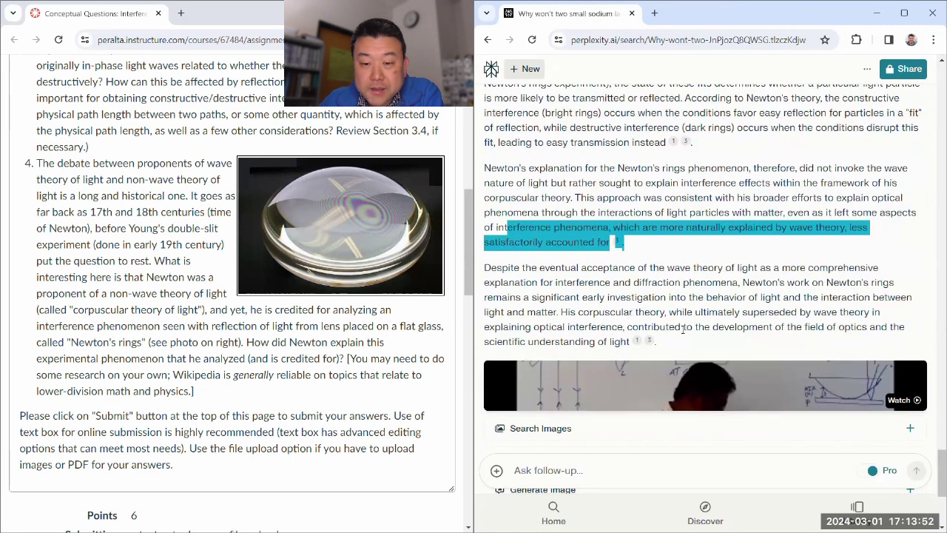
{"action": "left_click_drag", "start_coordinate": [715, 350], "coordinate": [528, 158]}
{"action": "left_click", "coordinate": [528, 158]}
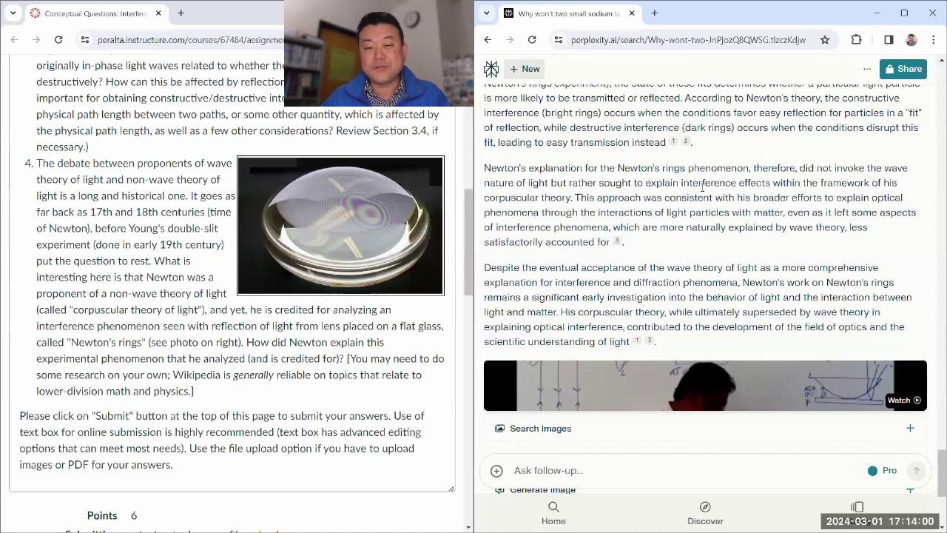
{"action": "scroll", "coordinate": [568, 213], "scroll_direction": "down", "scroll_amount": 3}
{"action": "scroll", "coordinate": [266, 295], "scroll_direction": "down", "scroll_amount": 1}
{"action": "scroll", "coordinate": [266, 295], "scroll_direction": "down", "scroll_amount": 1}
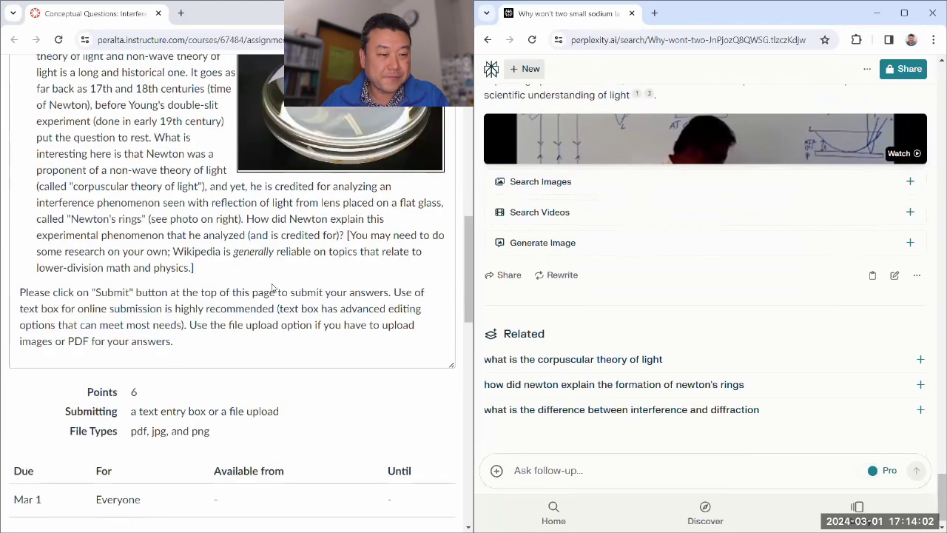
{"action": "scroll", "coordinate": [291, 293], "scroll_direction": "up", "scroll_amount": 10}
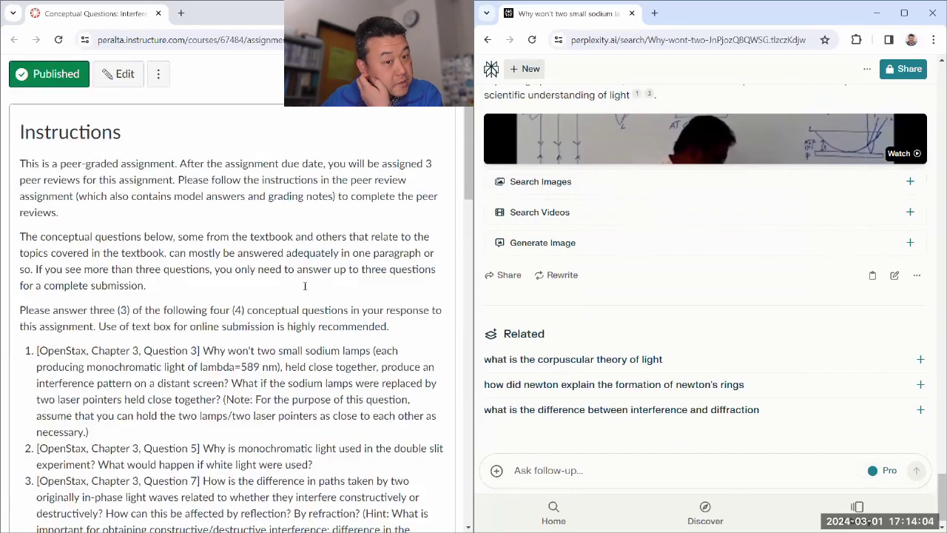
{"action": "scroll", "coordinate": [357, 274], "scroll_direction": "up", "scroll_amount": 2}
{"action": "scroll", "coordinate": [826, 258], "scroll_direction": "up", "scroll_amount": 5}
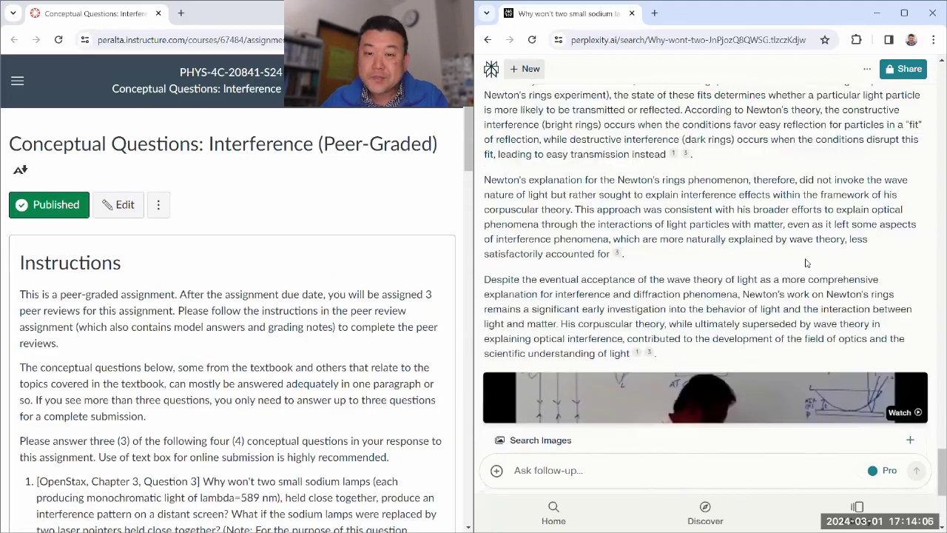
{"action": "scroll", "coordinate": [784, 265], "scroll_direction": "up", "scroll_amount": 20}
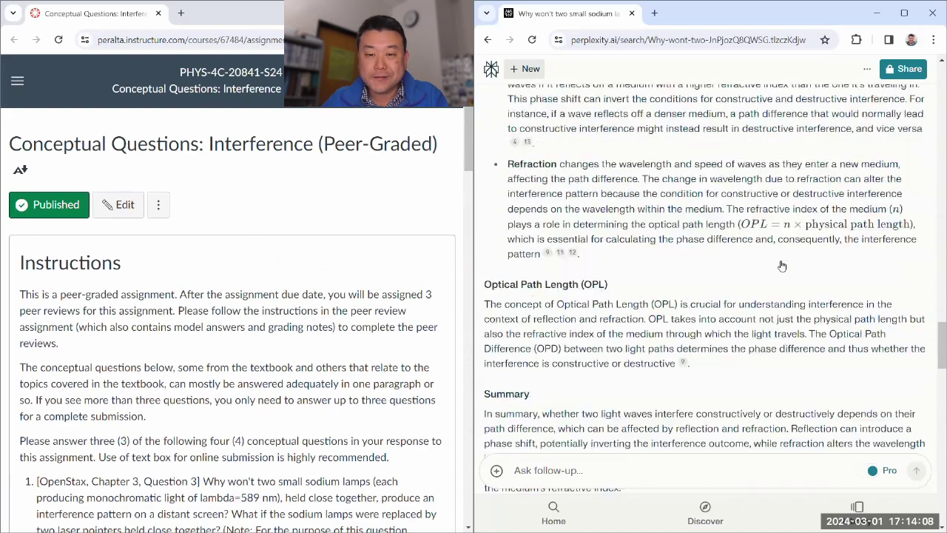
{"action": "scroll", "coordinate": [782, 265], "scroll_direction": "down", "scroll_amount": 20}
{"action": "scroll", "coordinate": [781, 265], "scroll_direction": "up", "scroll_amount": 12}
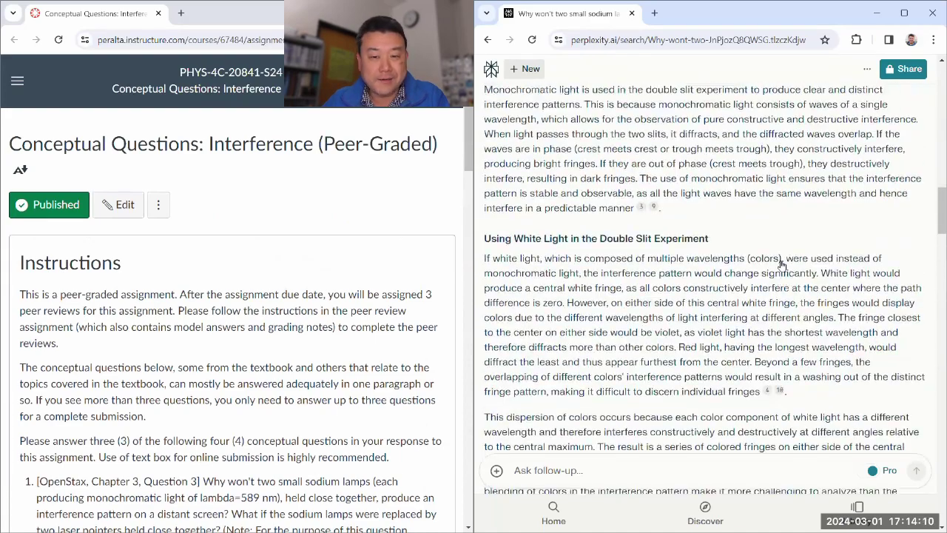
{"action": "scroll", "coordinate": [781, 265], "scroll_direction": "up", "scroll_amount": 10}
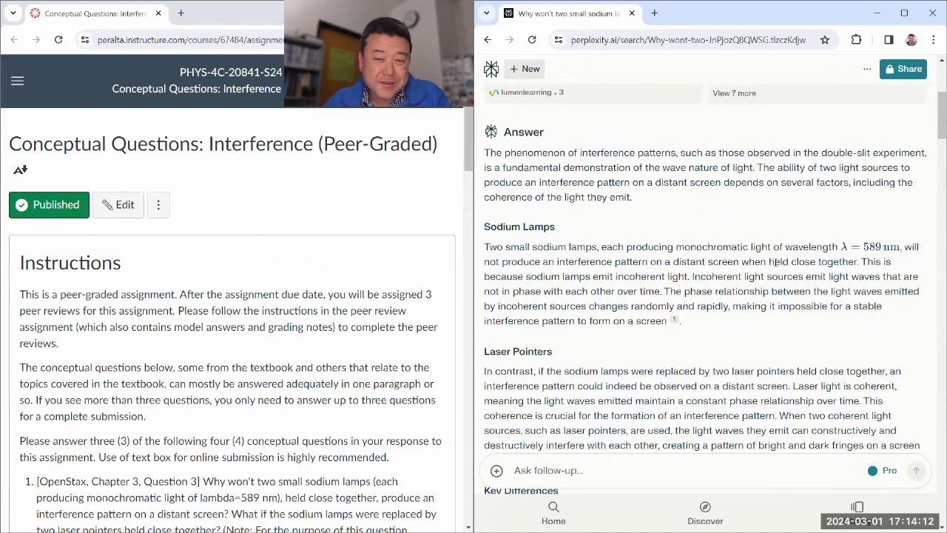
{"action": "scroll", "coordinate": [769, 270], "scroll_direction": "up", "scroll_amount": 1}
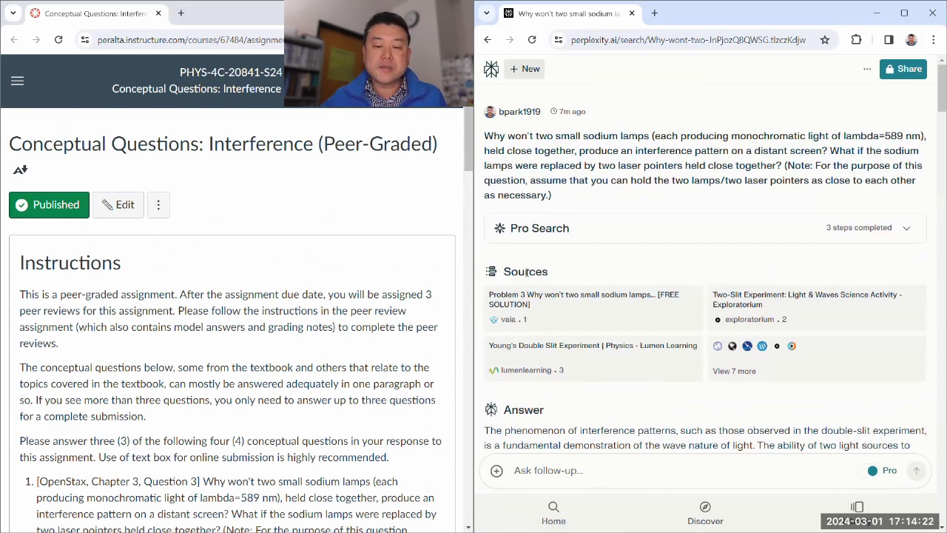
{"action": "scroll", "coordinate": [575, 289], "scroll_direction": "down", "scroll_amount": 4}
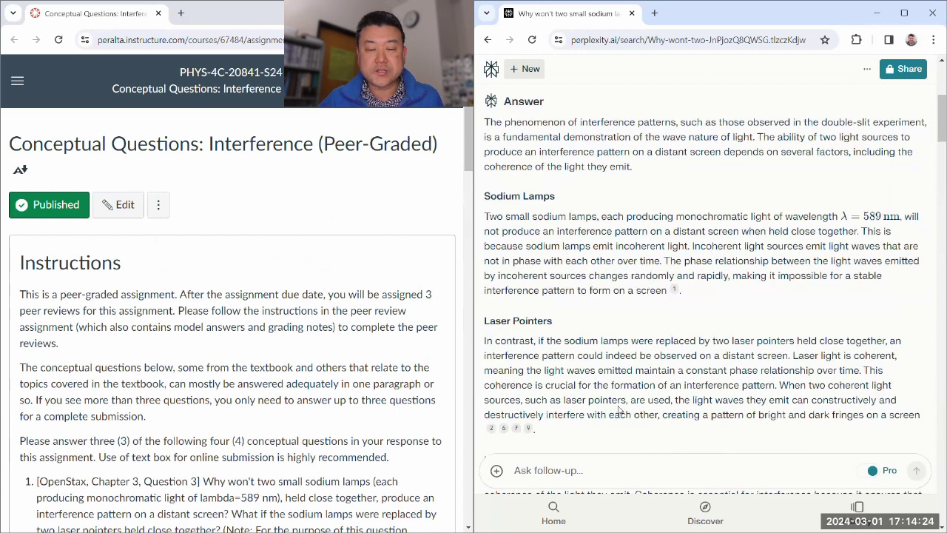